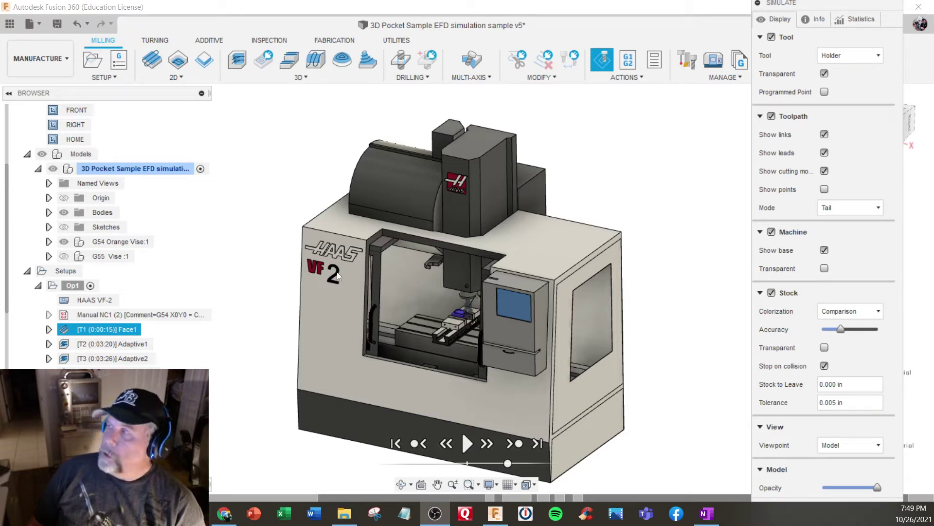
# - Move the simulation settings aside and inspect the stock and tool above the Orange vise inside the machine
pyautogui.moveTo(802, 4); pyautogui.dragTo(828, 4)
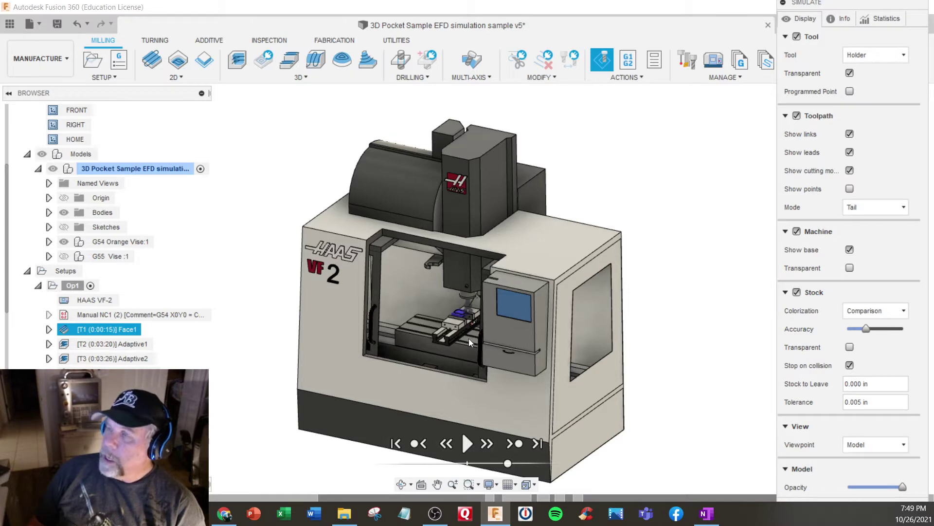
pyautogui.scroll(6, 469, 338)
pyautogui.scroll(5, 420, 285)
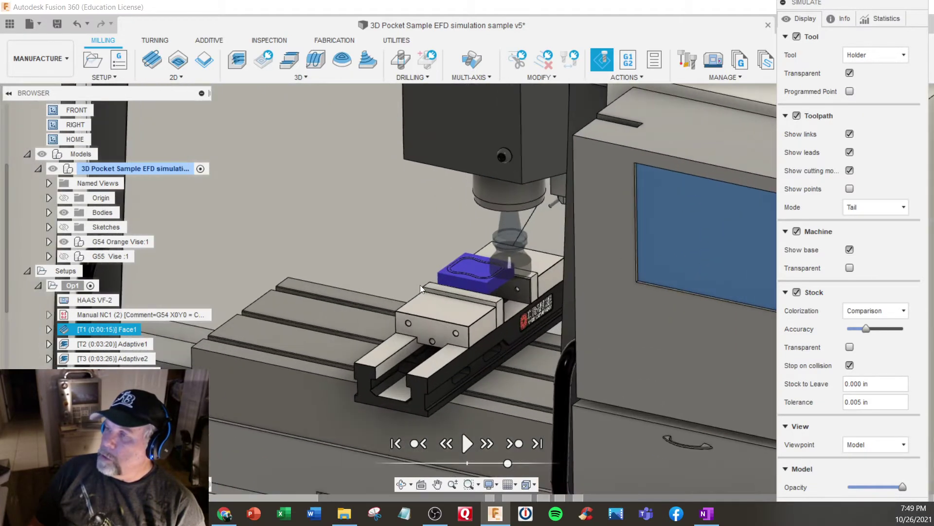
pyautogui.moveTo(416, 289)
pyautogui.keyDown('shift'); pyautogui.mouseDown(button='middle')
pyautogui.moveTo(416, 264)
pyautogui.moveTo(411, 296)
pyautogui.mouseUp(button='middle'); pyautogui.keyUp('shift')
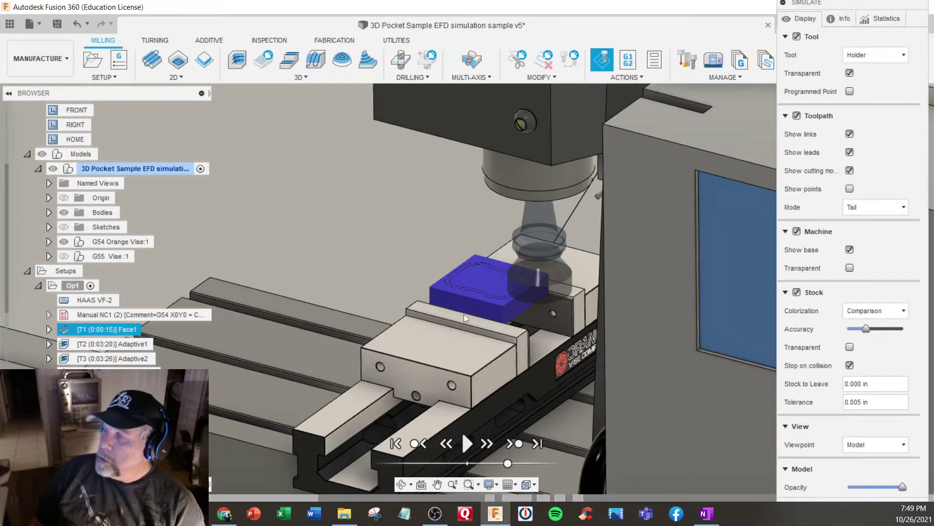
pyautogui.scroll(5, 464, 314)
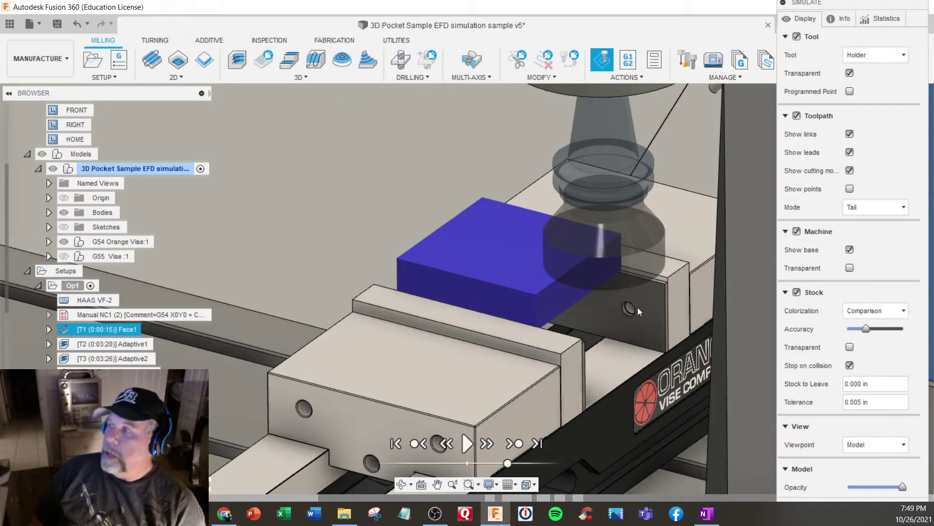
pyautogui.scroll(-4, 661, 346)
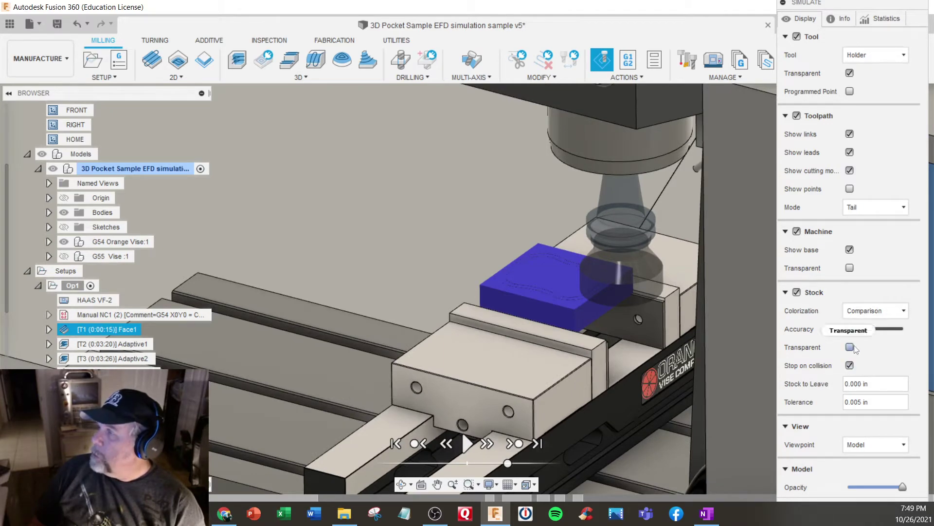
# - Make the stock transparent and examine the finished part inside it from the side and end
pyautogui.scroll(3, 578, 332)
pyautogui.keyDown('shift'); pyautogui.moveTo(531, 294); pyautogui.dragTo(577, 259, button='middle'); pyautogui.keyUp('shift')
pyautogui.scroll(5, 434, 331)
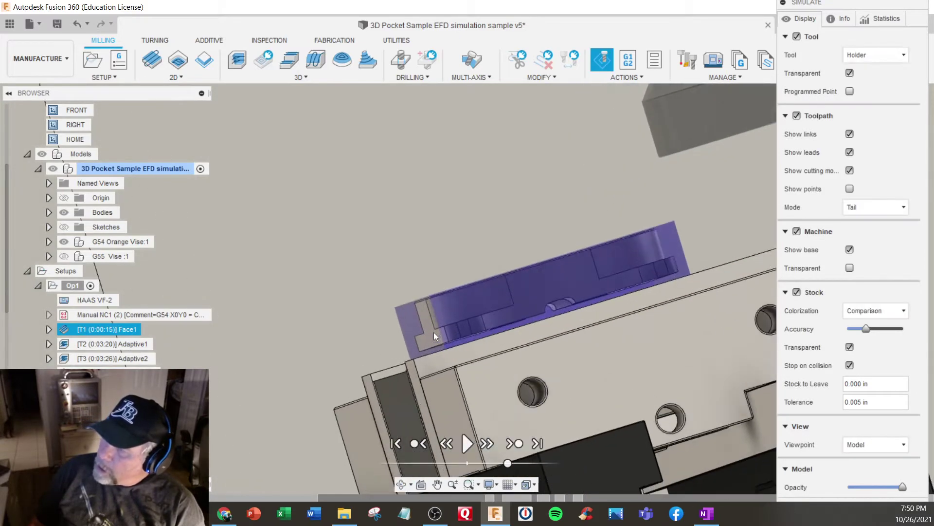
pyautogui.moveTo(439, 344)
pyautogui.keyDown('shift'); pyautogui.mouseDown(button='middle')
pyautogui.moveTo(409, 366)
pyautogui.moveTo(454, 365)
pyautogui.moveTo(427, 342)
pyautogui.moveTo(462, 330)
pyautogui.moveTo(436, 337)
pyautogui.mouseUp(button='middle'); pyautogui.keyUp('shift')
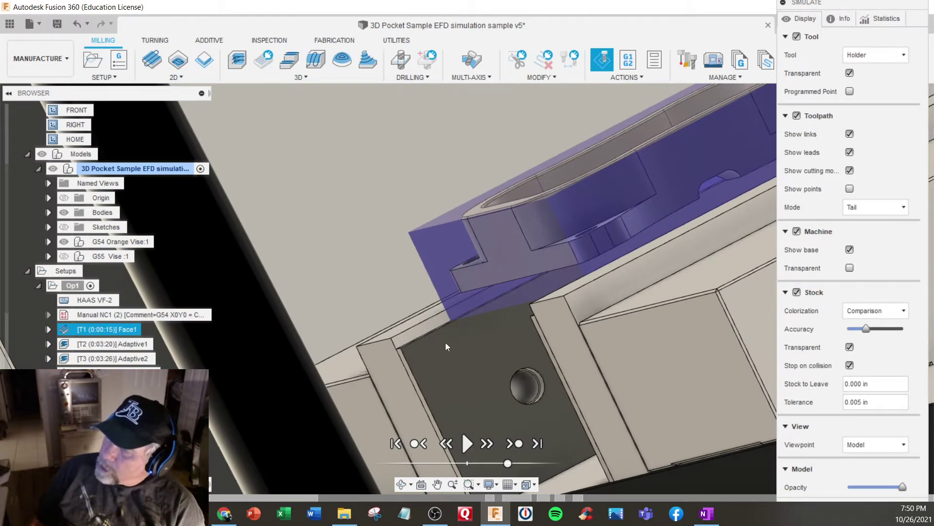
pyautogui.keyDown('shift'); pyautogui.moveTo(510, 328); pyautogui.dragTo(453, 338, button='middle'); pyautogui.keyUp('shift')
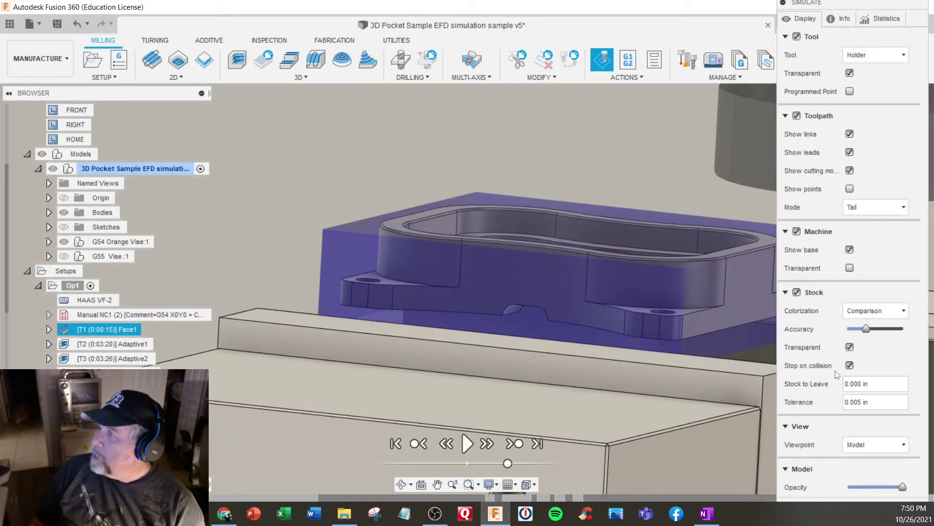
# - Toggle the stock's transparency and leave it off
pyautogui.click(850, 347)
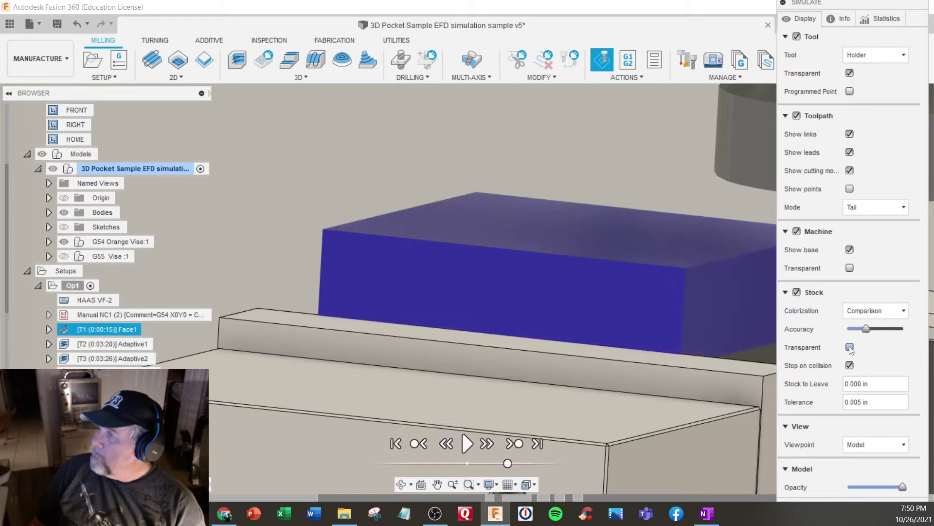
pyautogui.click(849, 347)
pyautogui.click(850, 347)
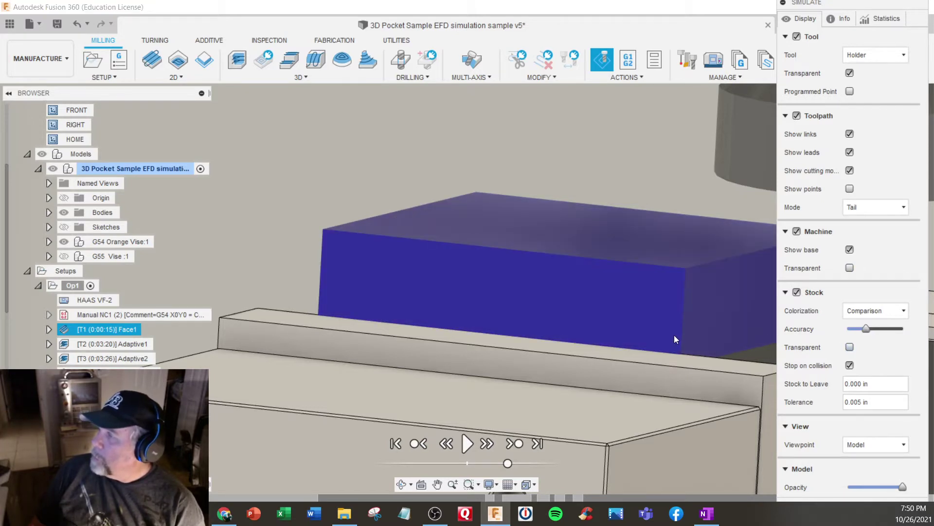
# - Play the machining simulation from the full machine view and watch Adaptive1 rough the stock up close
pyautogui.scroll(-3, 674, 335)
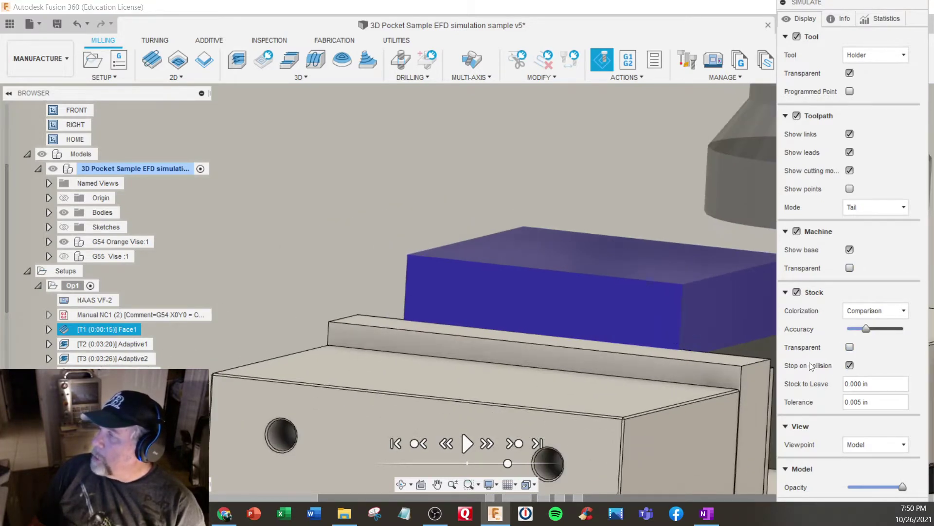
pyautogui.scroll(-5, 615, 329)
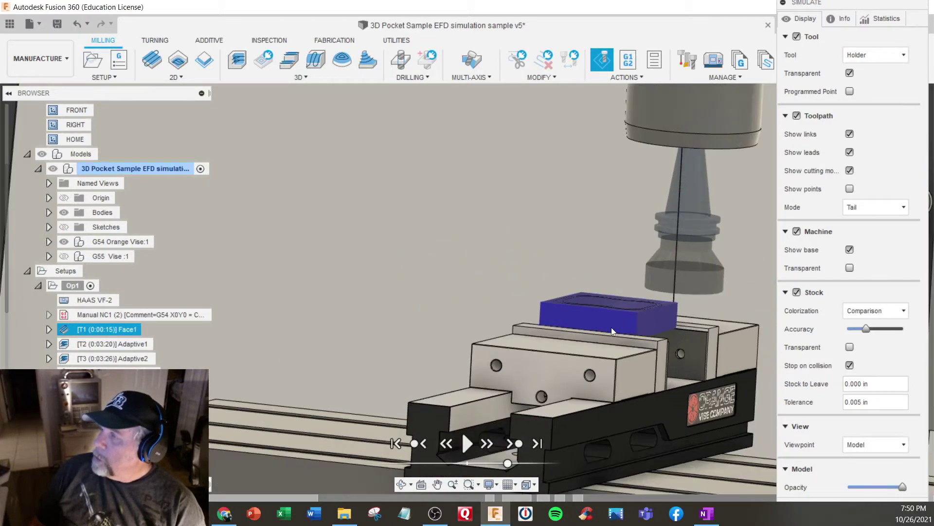
pyautogui.middleClick(542, 271)
pyautogui.middleClick(542, 271)
pyautogui.keyDown('shift'); pyautogui.moveTo(542, 271); pyautogui.dragTo(510, 298, button='middle'); pyautogui.keyUp('shift')
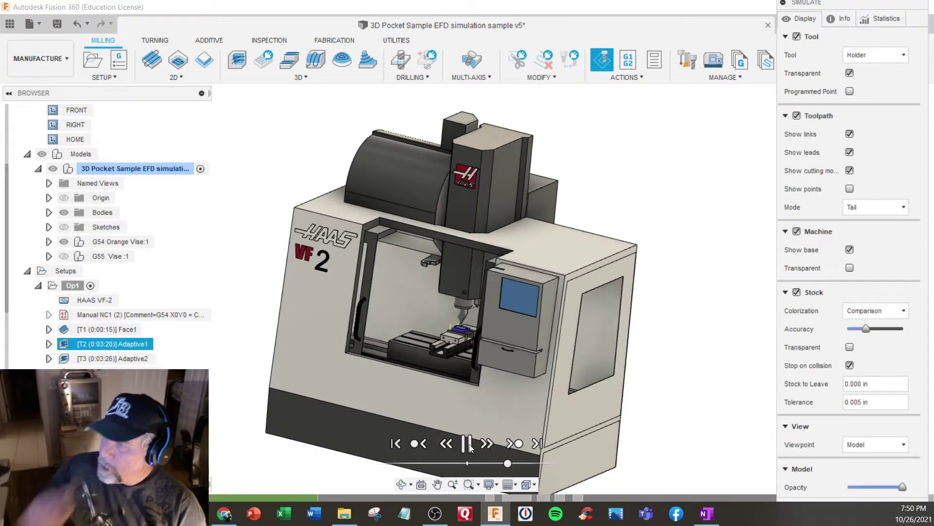
pyautogui.scroll(10, 453, 359)
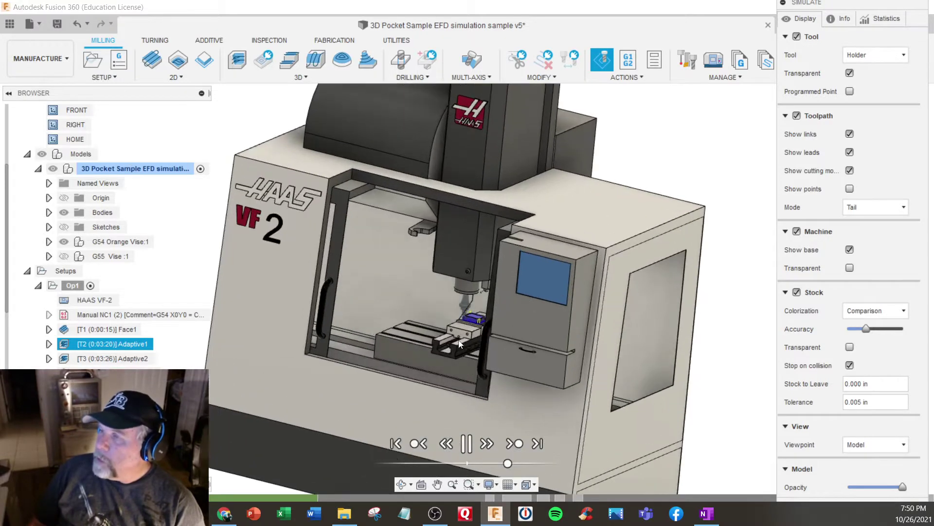
pyautogui.scroll(10, 453, 296)
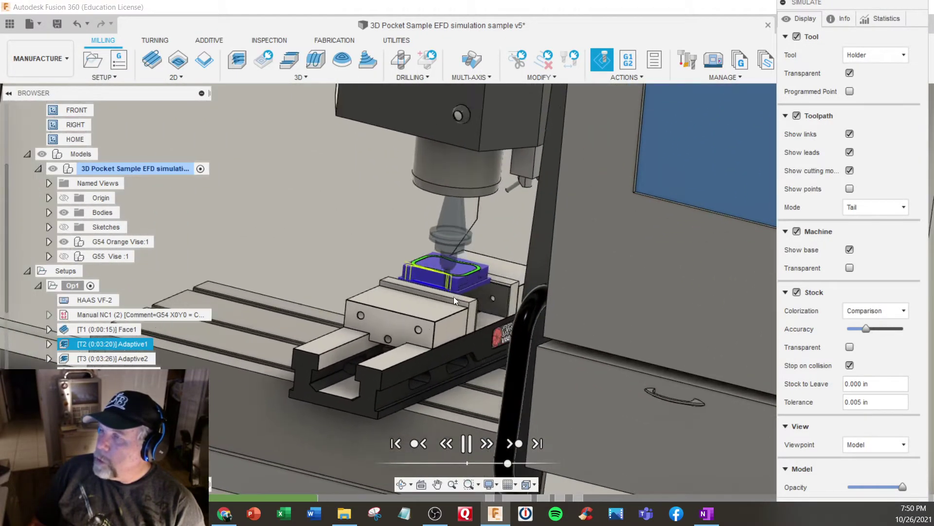
pyautogui.scroll(10, 463, 308)
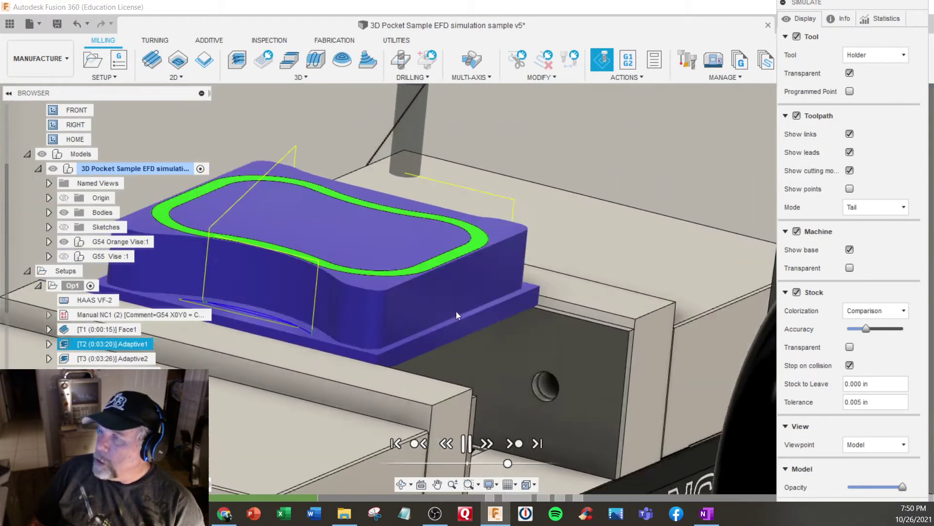
pyautogui.scroll(-10, 430, 292)
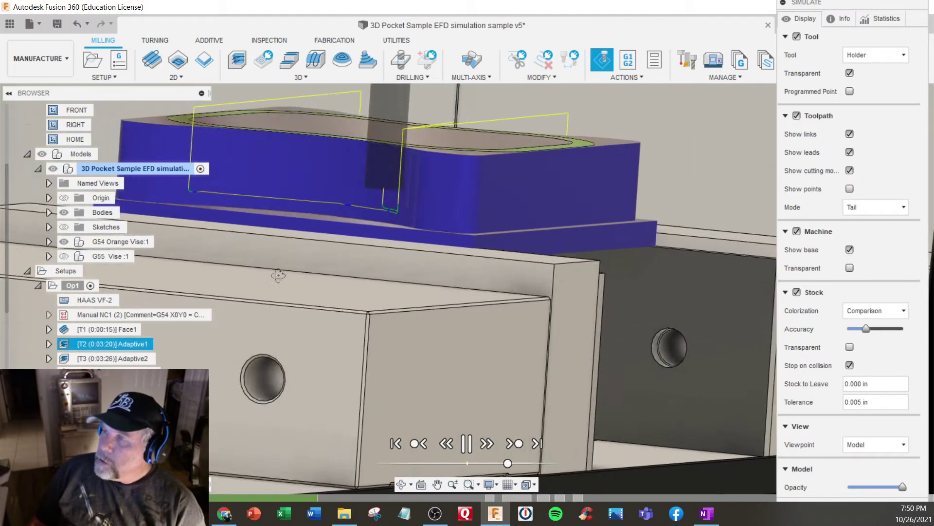
pyautogui.keyDown('shift'); pyautogui.moveTo(279, 272); pyautogui.dragTo(277, 290, button='middle'); pyautogui.keyUp('shift')
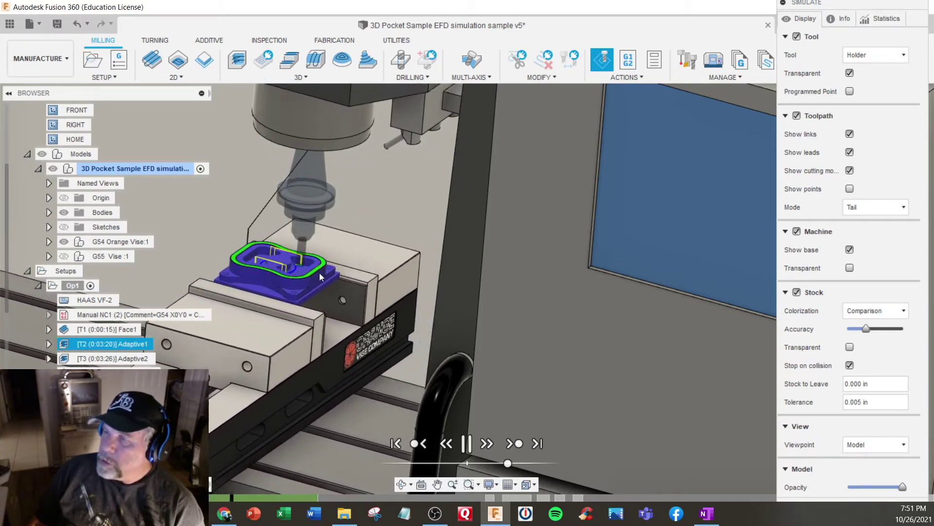
pyautogui.scroll(3, 297, 246)
pyautogui.scroll(2, 298, 249)
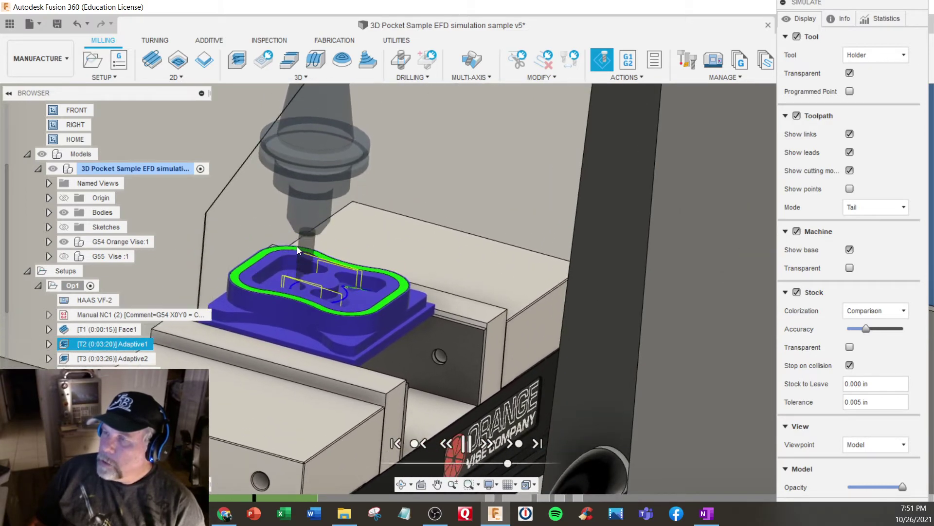
pyautogui.scroll(-3, 298, 250)
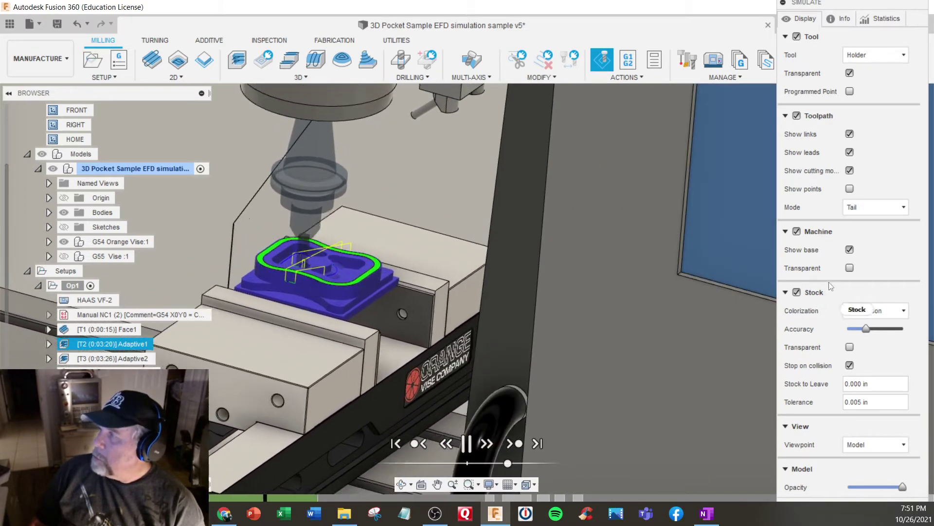
# - Make the machine transparent and examine the spindle, table and vise through the enclosure
pyautogui.click(850, 268)
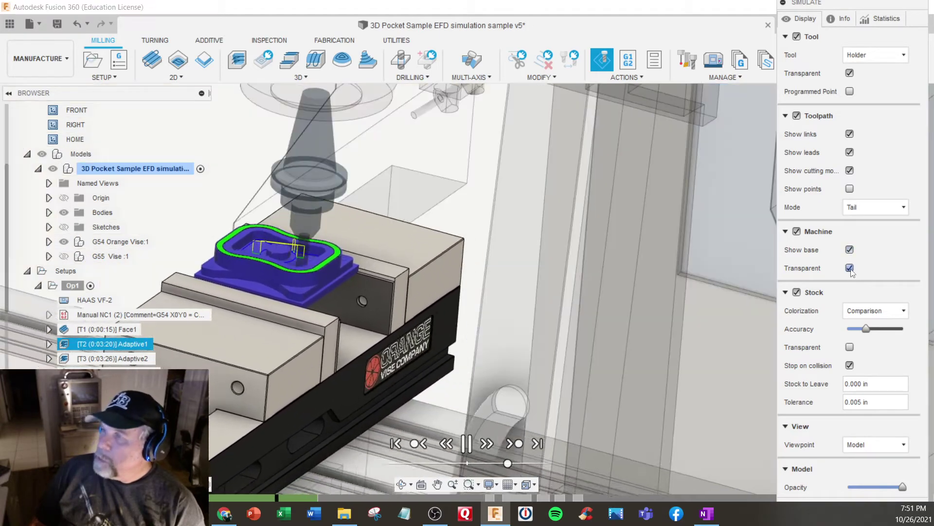
pyautogui.scroll(-6, 553, 346)
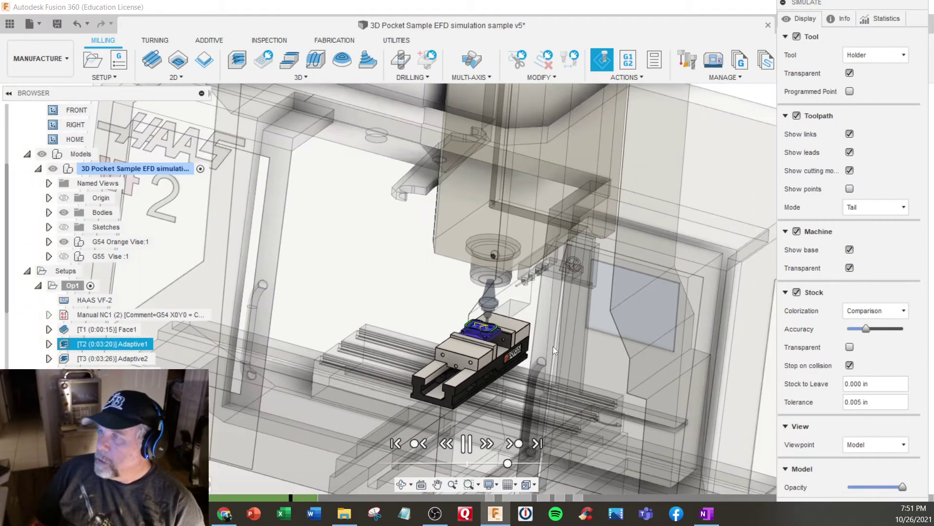
pyautogui.scroll(-2, 553, 346)
pyautogui.moveTo(553, 346)
pyautogui.keyDown('shift'); pyautogui.mouseDown(button='middle')
pyautogui.moveTo(545, 336)
pyautogui.moveTo(548, 343)
pyautogui.mouseUp(button='middle'); pyautogui.keyUp('shift')
pyautogui.scroll(3, 548, 344)
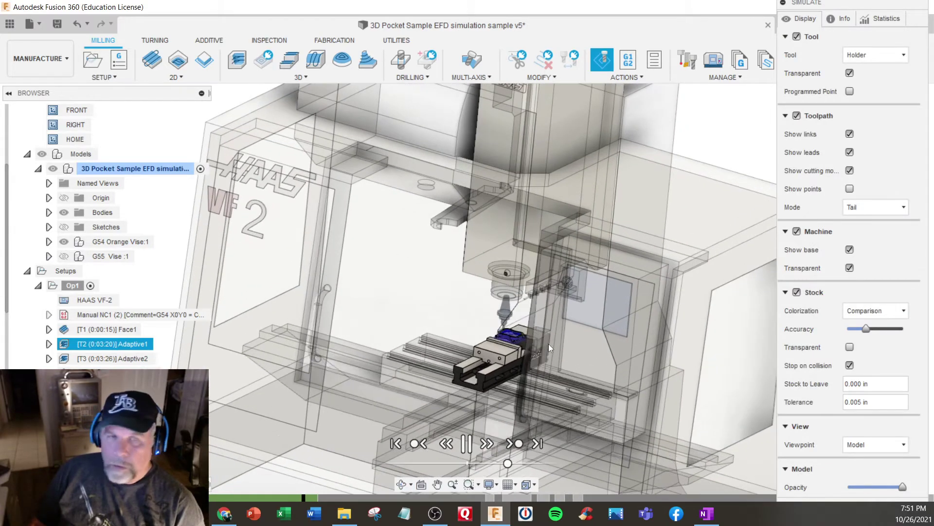
pyautogui.scroll(2, 548, 344)
pyautogui.scroll(-4, 548, 344)
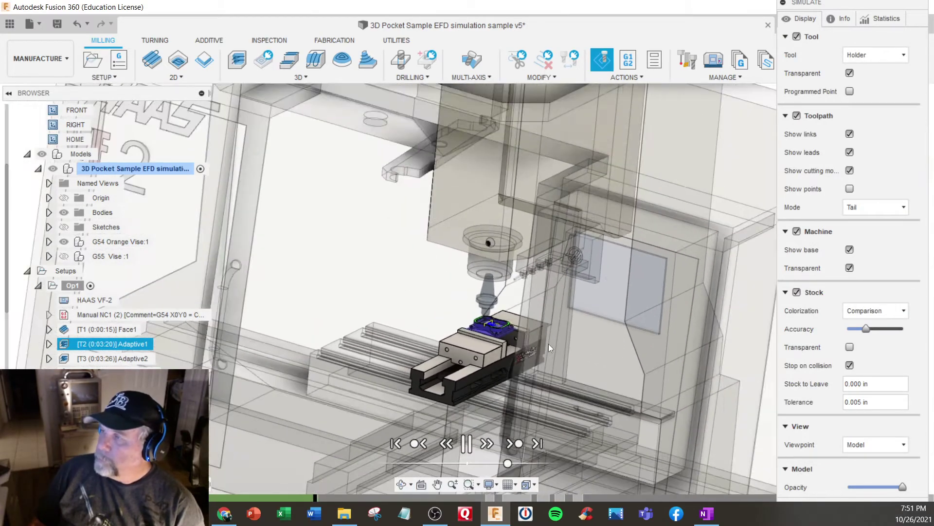
pyautogui.scroll(1, 548, 343)
pyautogui.scroll(-2, 548, 343)
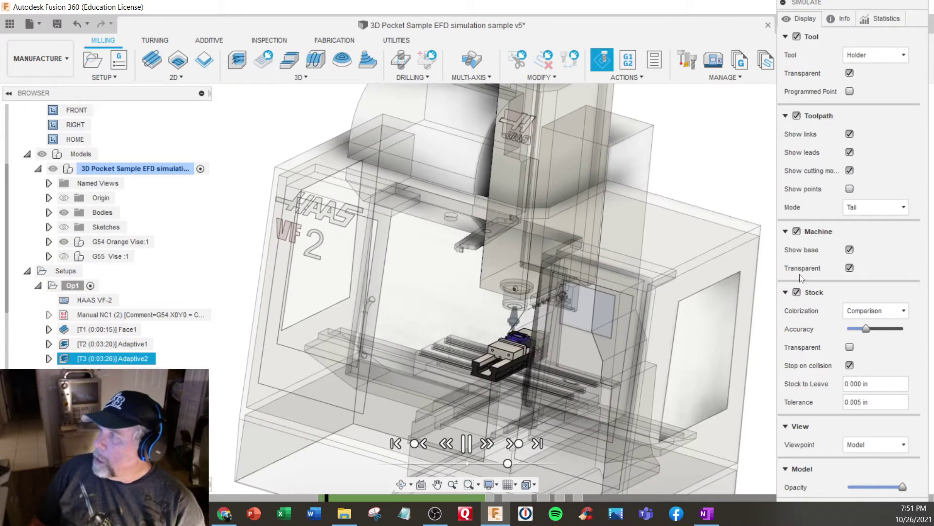
# - Hide the machine base and turn off machine transparency to watch Adaptive2 cut the pocket
pyautogui.click(849, 250)
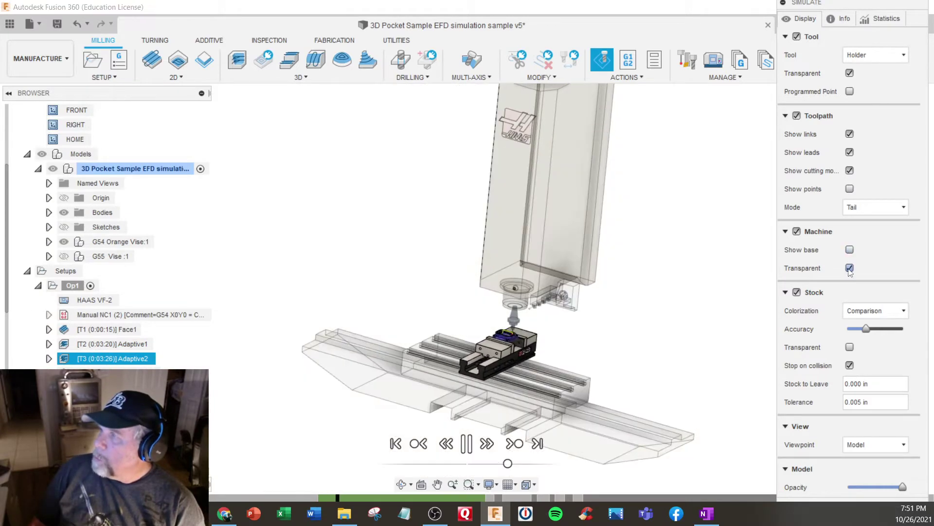
pyautogui.scroll(3, 522, 377)
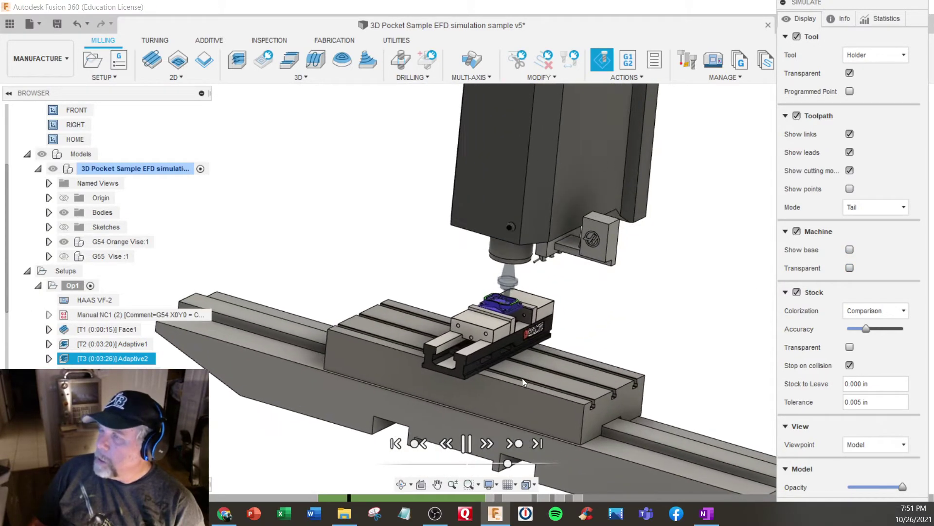
pyautogui.scroll(5, 504, 273)
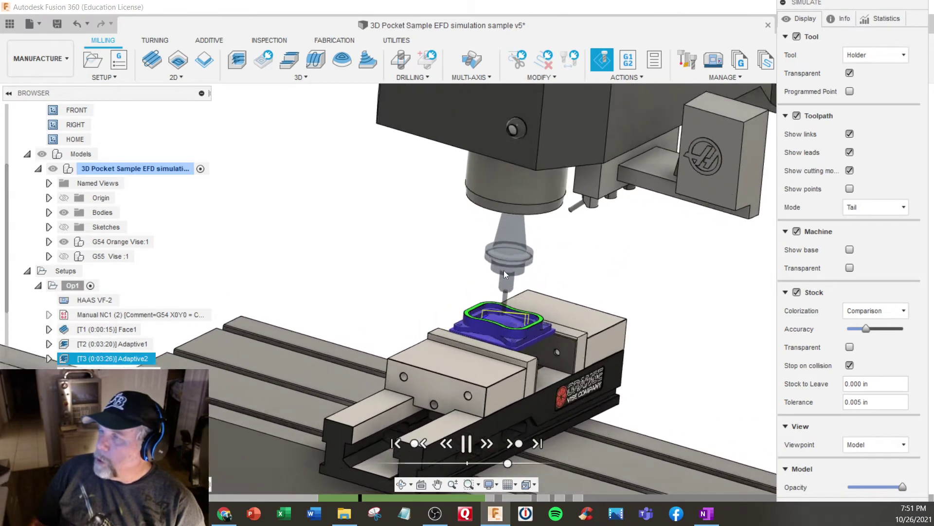
pyautogui.scroll(5, 501, 299)
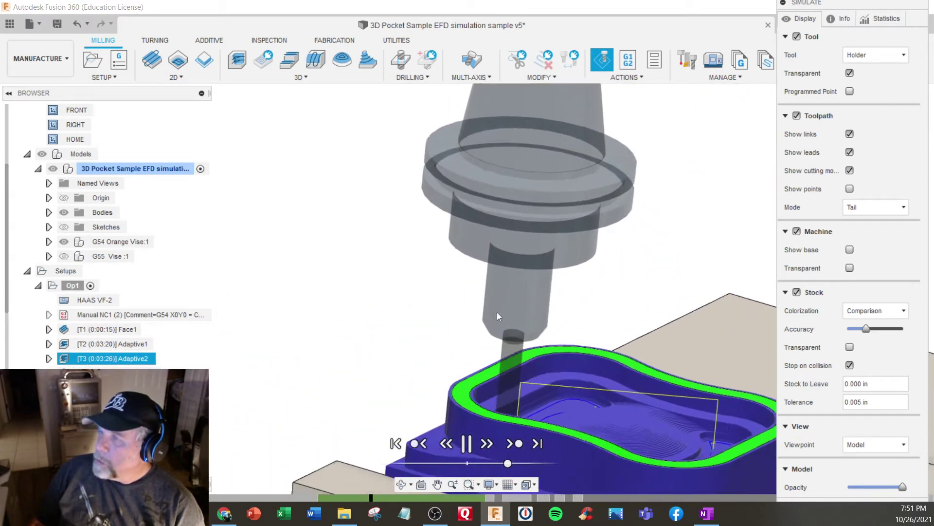
pyautogui.scroll(3, 506, 353)
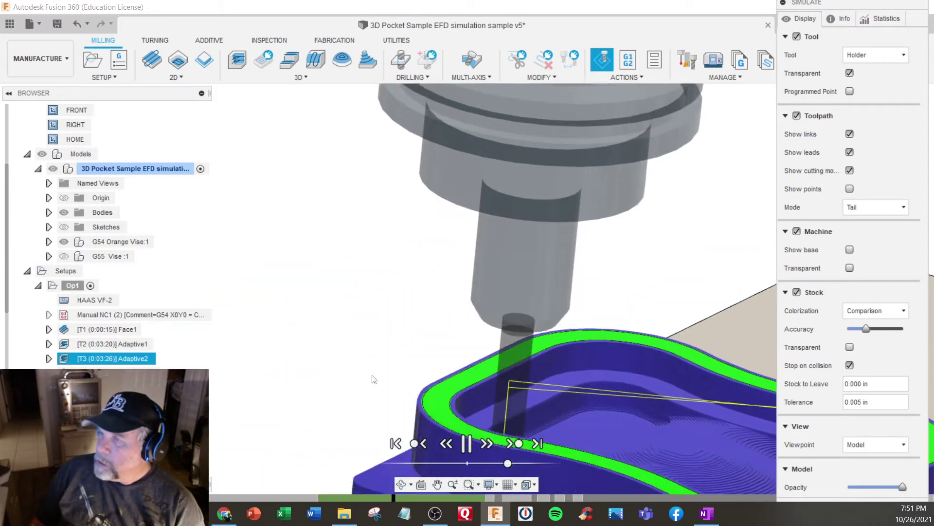
pyautogui.scroll(-2, 411, 420)
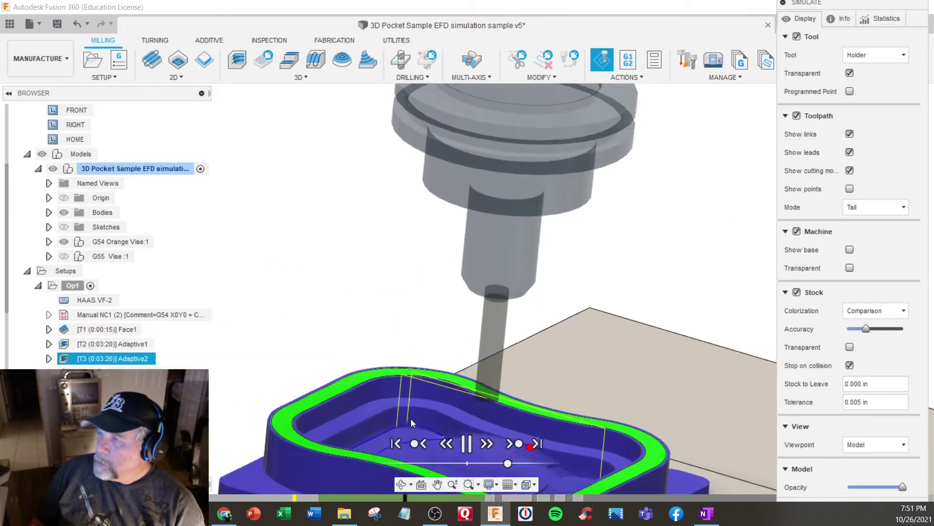
pyautogui.keyDown('shift'); pyautogui.moveTo(461, 446); pyautogui.dragTo(393, 416, button='middle'); pyautogui.keyUp('shift')
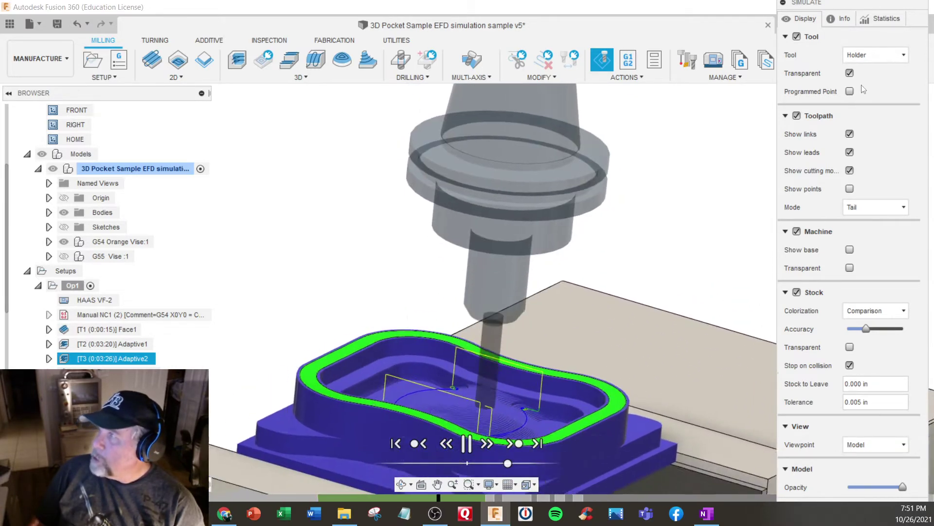
# - Move the simulation settings off the model view and watch the part's outer profile and flange being cut
pyautogui.moveTo(859, 5); pyautogui.dragTo(0, 9)
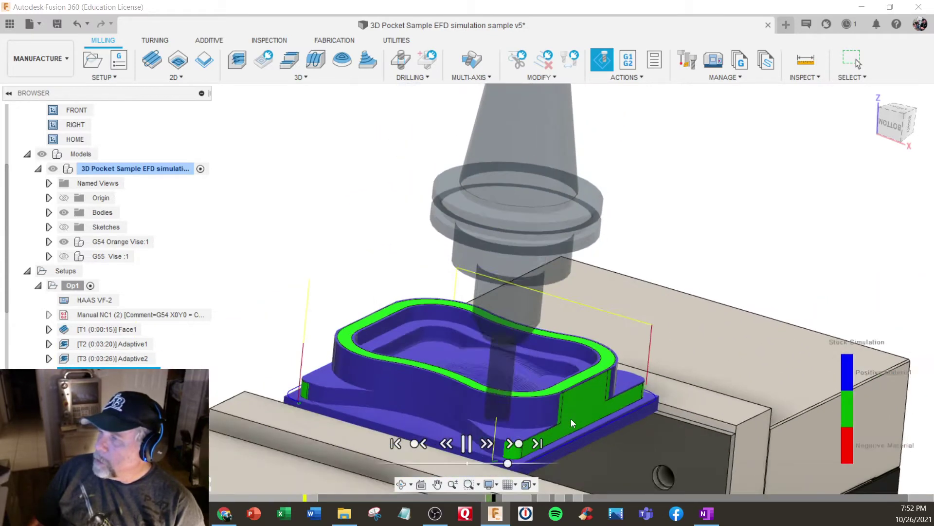
pyautogui.scroll(-10, 472, 379)
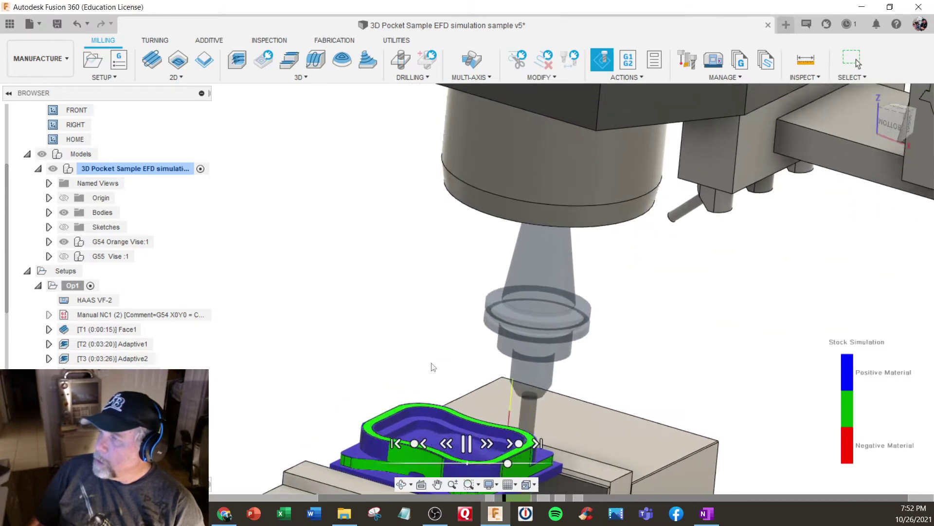
pyautogui.scroll(10, 439, 389)
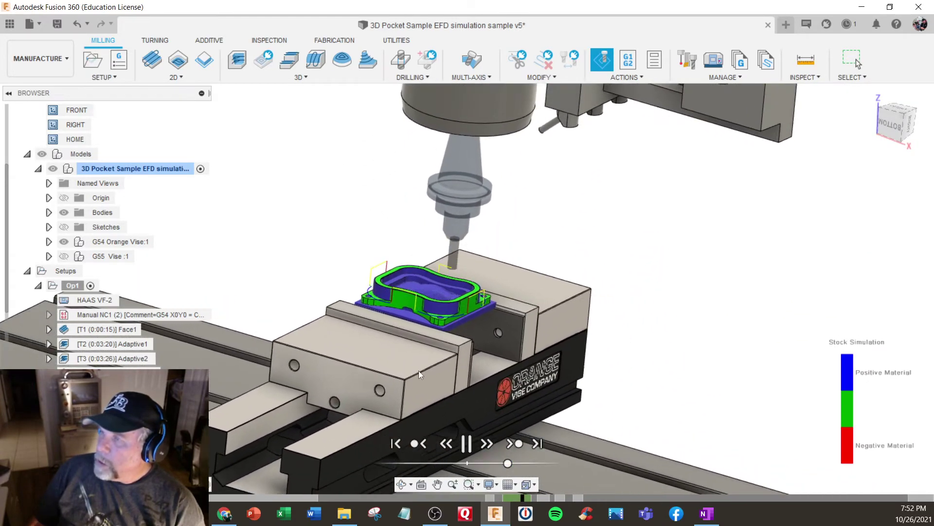
# - Watch the toolpaths machining the pocket and its floor up close, viewing the part from the side and from above
pyautogui.scroll(5, 419, 370)
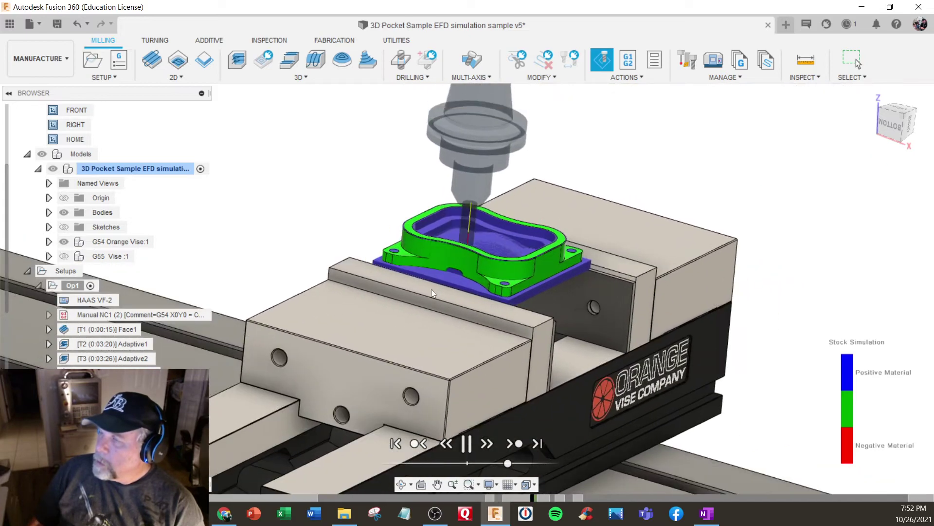
pyautogui.scroll(3, 432, 292)
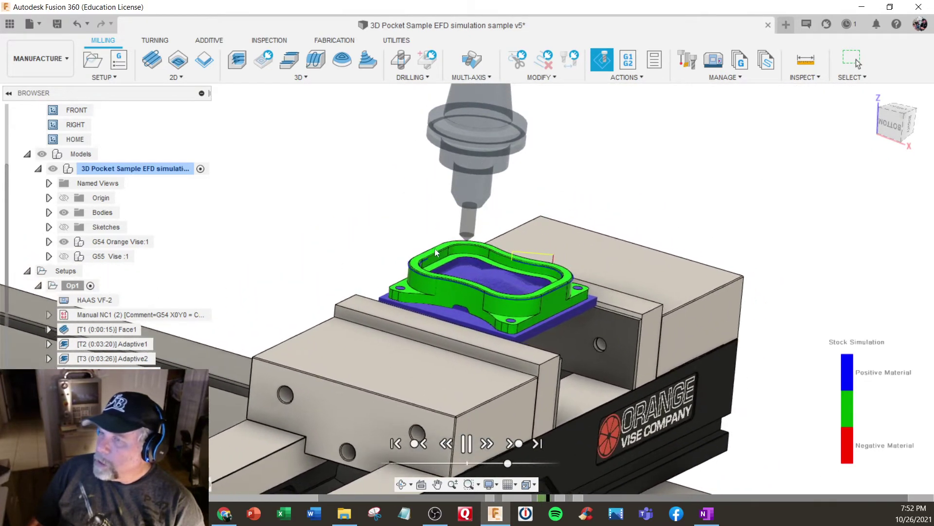
pyautogui.click(447, 256)
pyautogui.moveTo(448, 256)
pyautogui.mouseDown(button='middle')
pyautogui.moveTo(467, 261)
pyautogui.moveTo(425, 234)
pyautogui.moveTo(453, 297)
pyautogui.moveTo(484, 282)
pyautogui.mouseUp(button='middle')
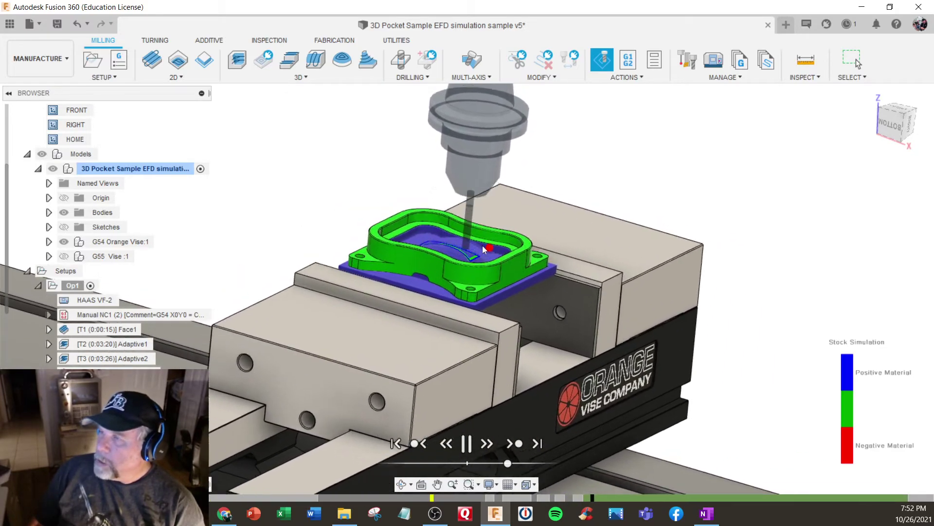
pyautogui.keyDown('shift'); pyautogui.moveTo(452, 215); pyautogui.dragTo(466, 253, button='middle'); pyautogui.keyUp('shift')
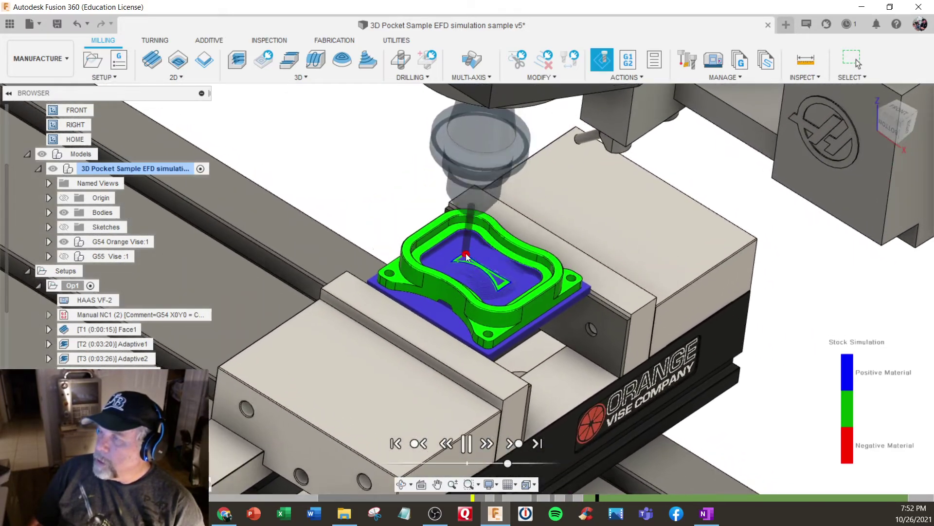
pyautogui.scroll(3, 466, 253)
pyautogui.scroll(8, 466, 266)
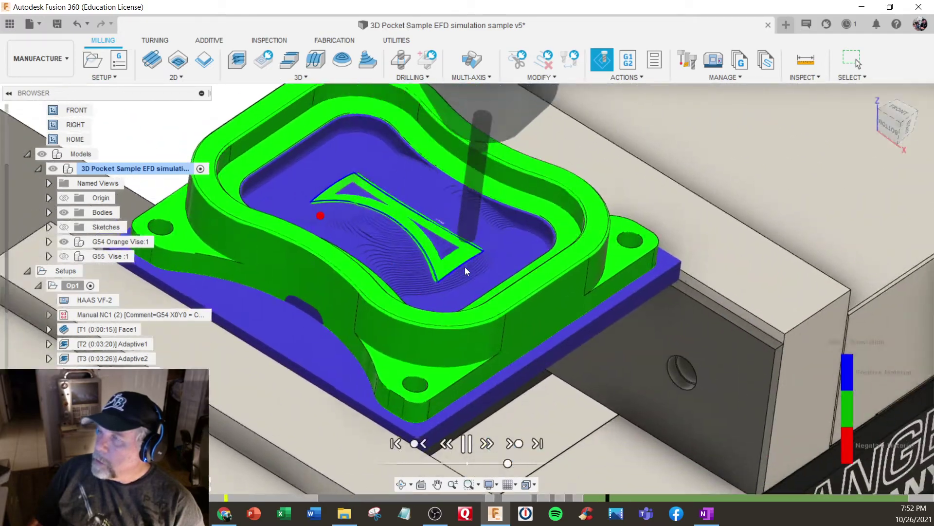
pyautogui.scroll(-5, 466, 266)
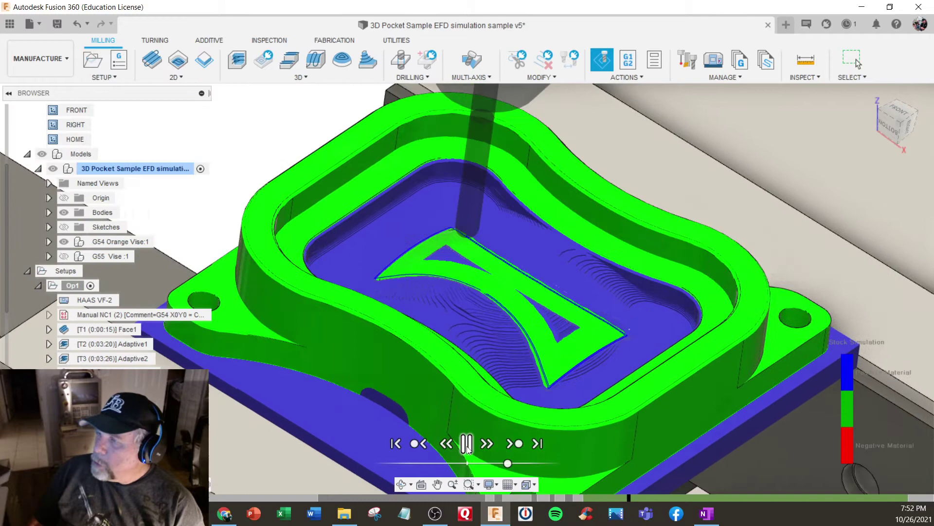
# - Pause and resume the simulation repeatedly to examine the positive material remaining on the pocket floor and walls
pyautogui.click(466, 444)
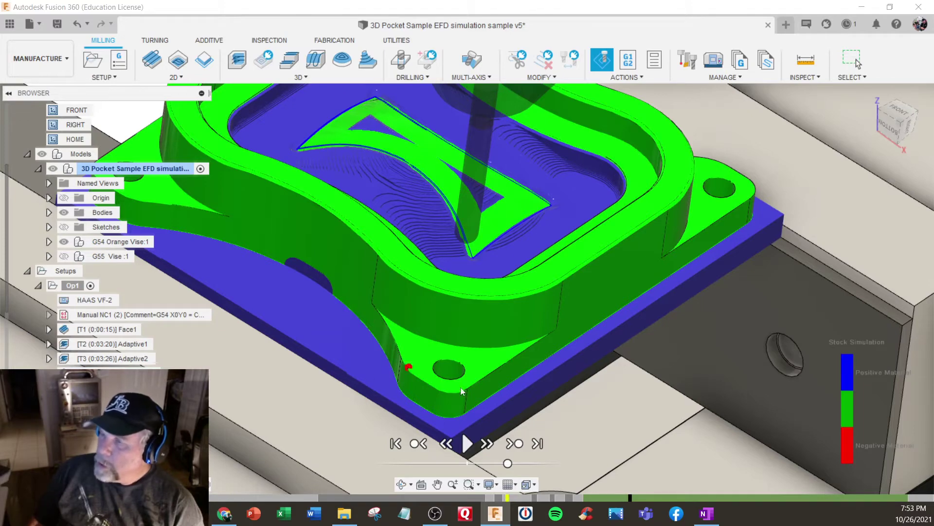
pyautogui.click(468, 443)
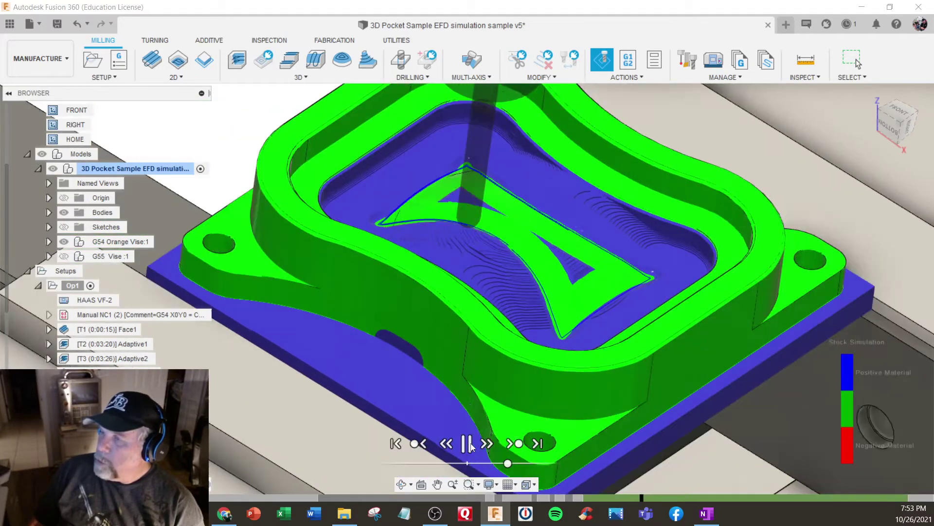
pyautogui.click(468, 443)
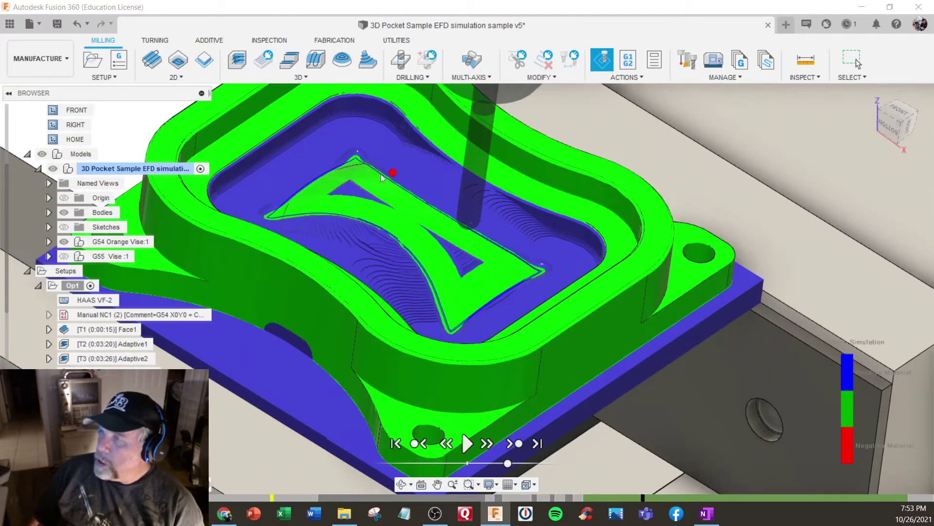
pyautogui.click(468, 444)
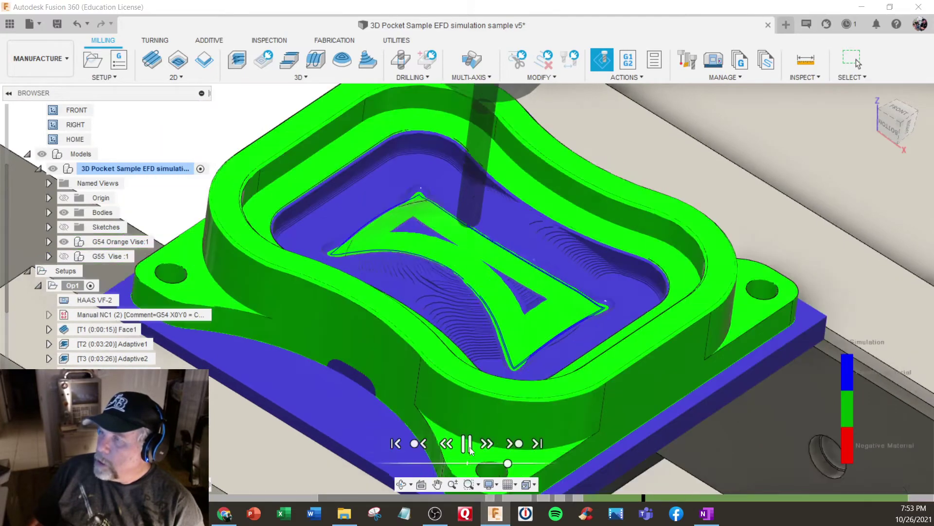
pyautogui.click(473, 442)
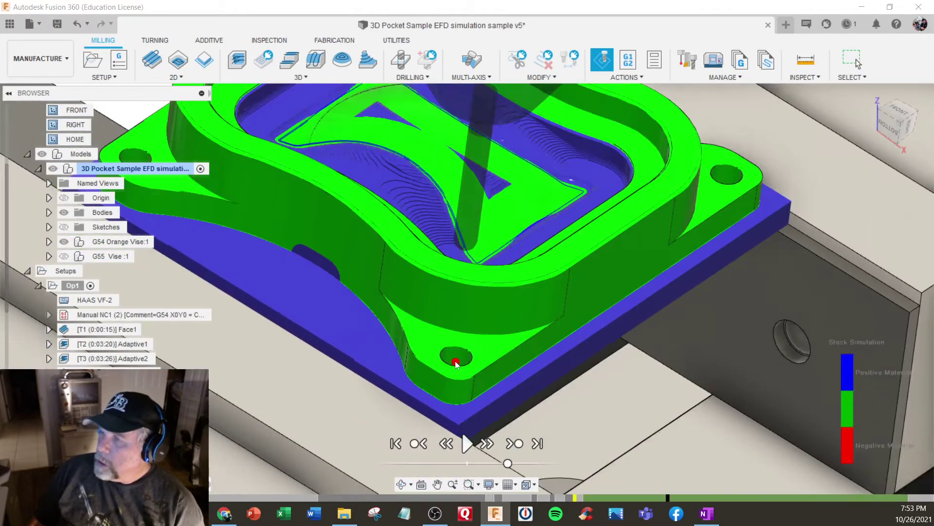
pyautogui.click(467, 443)
pyautogui.scroll(-2, 456, 364)
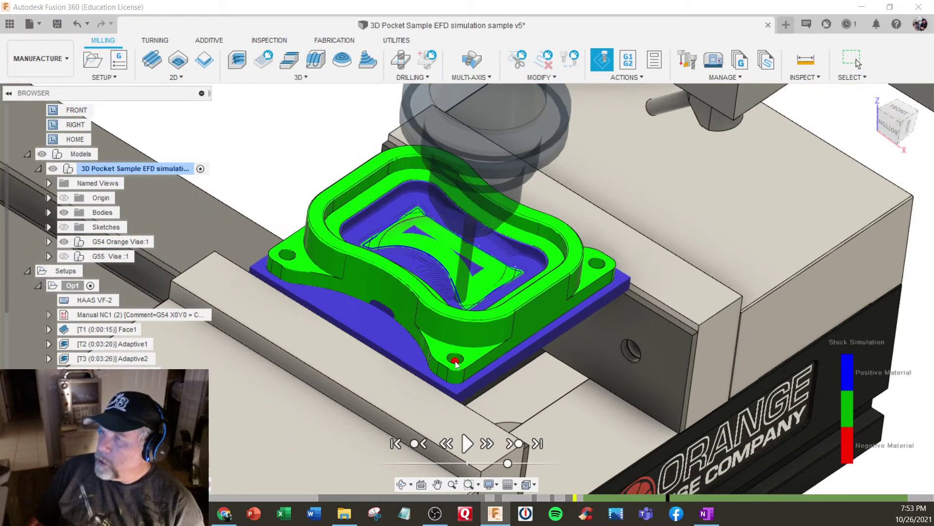
pyautogui.click(467, 444)
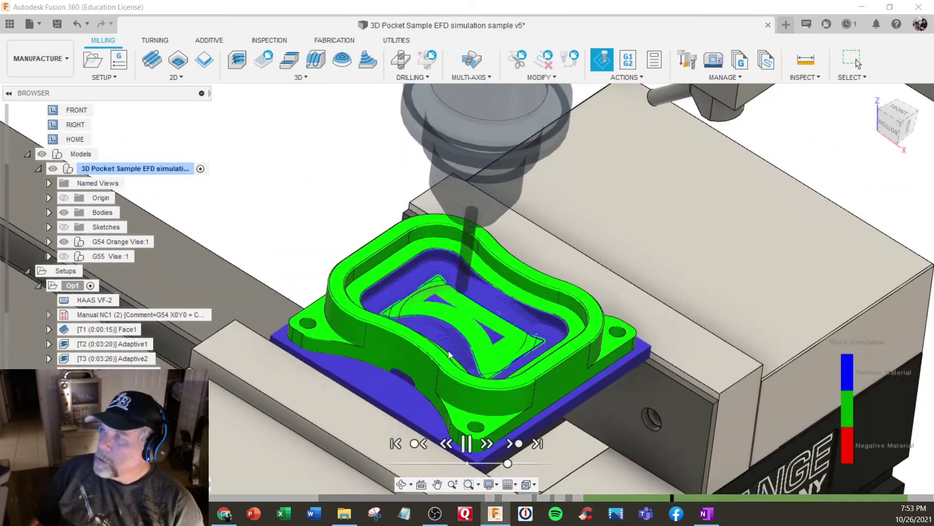
# - Watch the machine head, table and vise moving together during the cut, and check the pocket progress up close
pyautogui.scroll(-3, 449, 350)
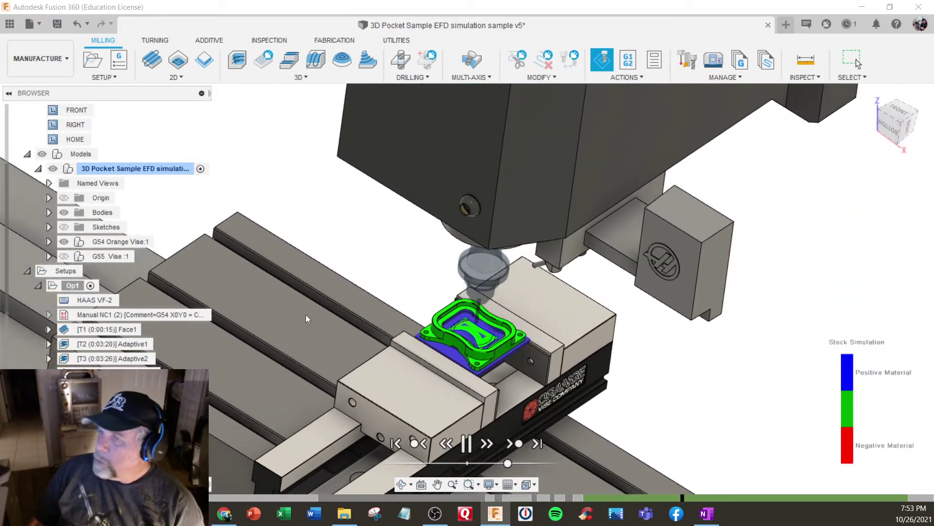
pyautogui.scroll(-3, 373, 436)
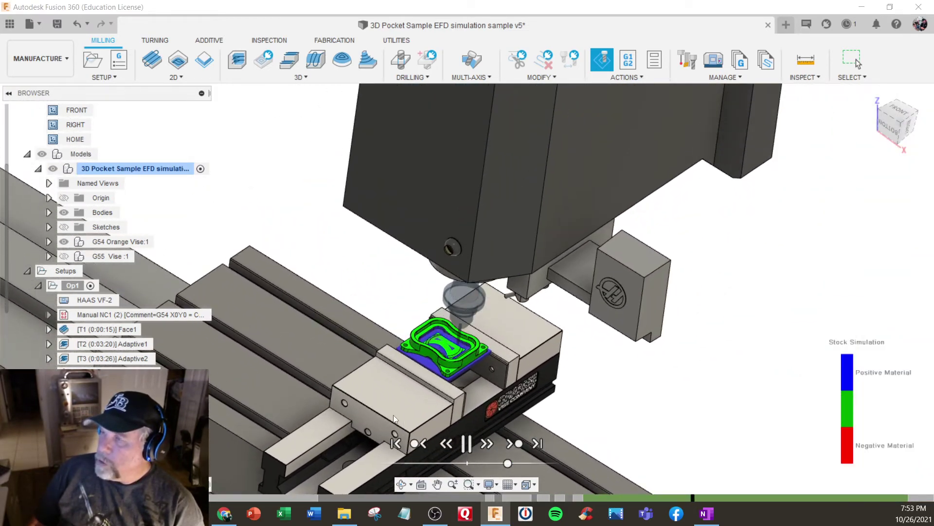
pyautogui.scroll(-1, 393, 415)
pyautogui.keyDown('shift'); pyautogui.moveTo(393, 415); pyautogui.dragTo(398, 384, button='middle'); pyautogui.keyUp('shift')
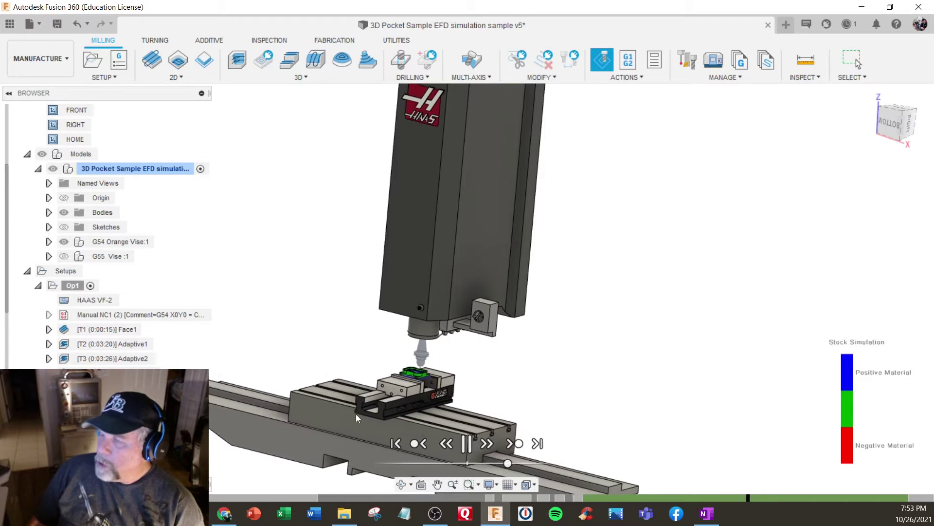
pyautogui.scroll(5, 356, 418)
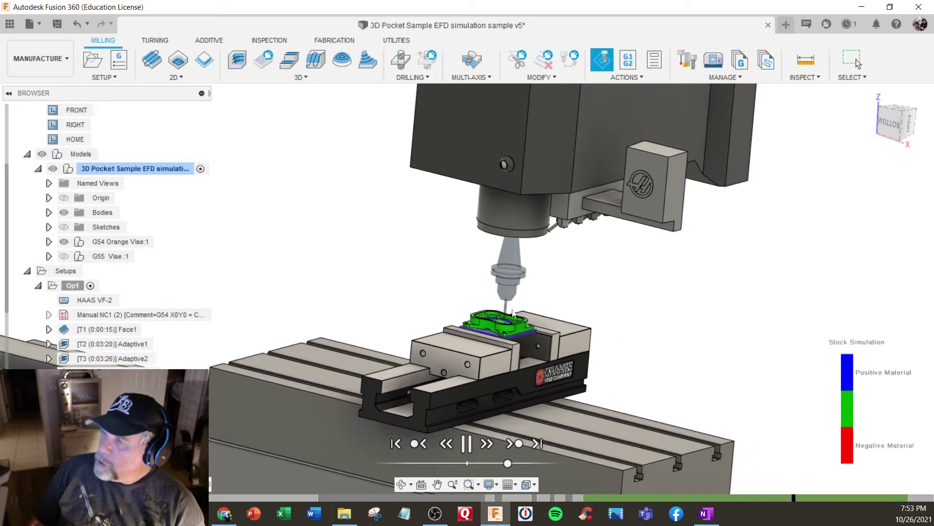
pyautogui.scroll(2, 512, 310)
pyautogui.scroll(3, 504, 317)
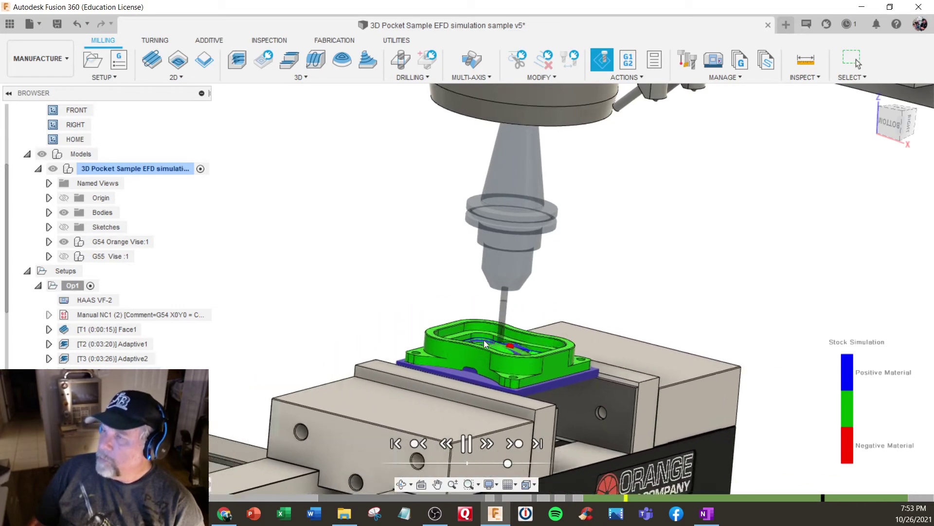
pyautogui.scroll(-6, 484, 340)
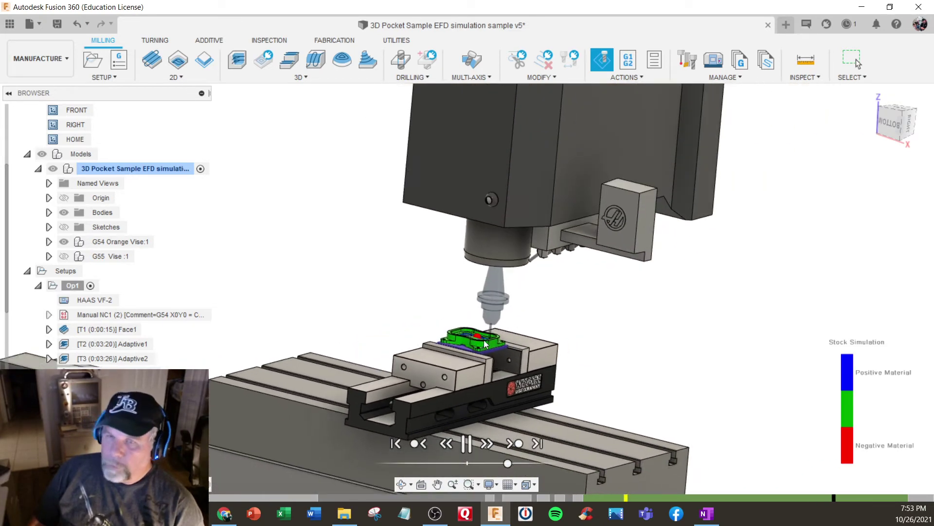
# - Bring the simulation settings back into view and hide the machine, leaving the tool, part and vise displayed
pyautogui.moveTo(0, 34); pyautogui.dragTo(838, 52)
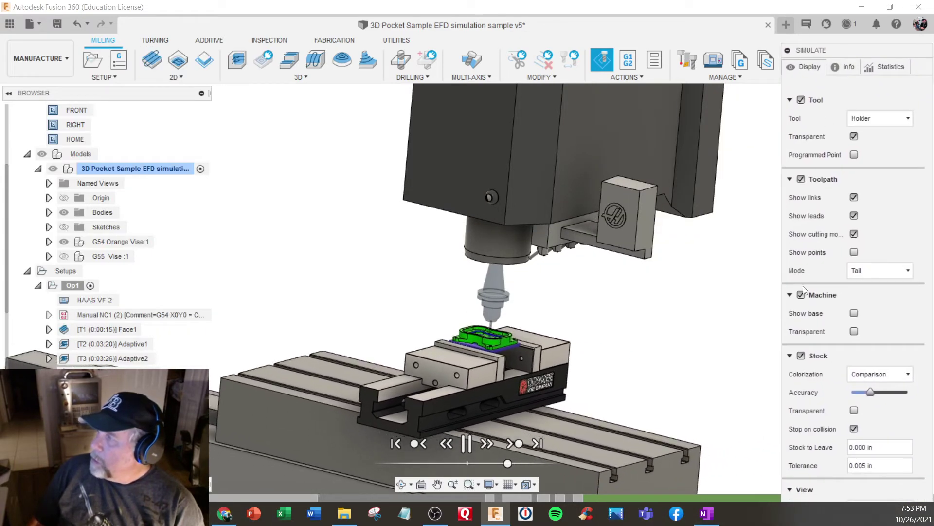
pyautogui.click(802, 295)
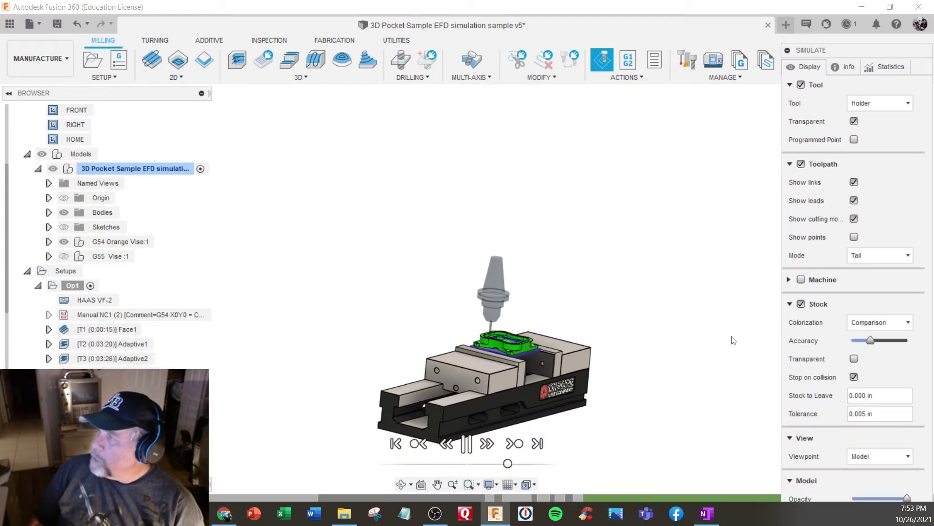
pyautogui.moveTo(838, 53); pyautogui.dragTo(832, 26)
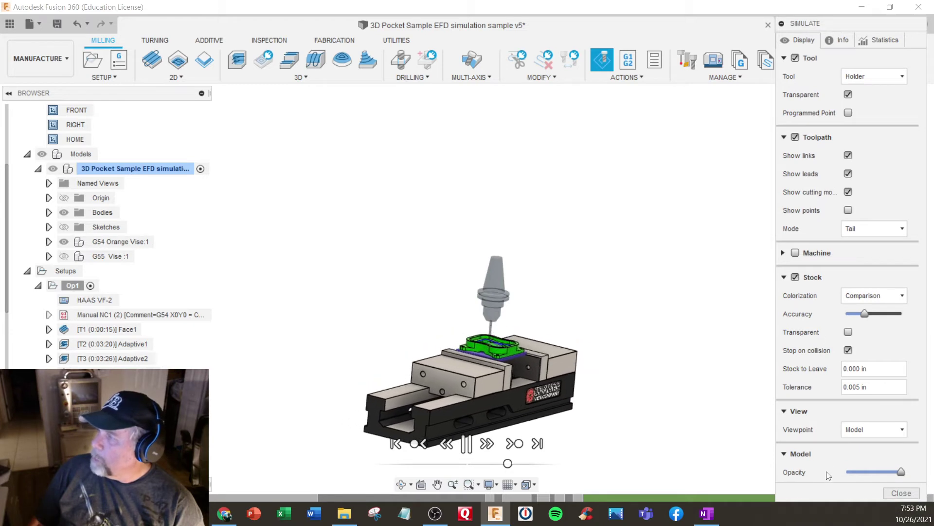
# - Try the Tool viewpoint in the simulation and return the viewpoint to Model
pyautogui.click(869, 430)
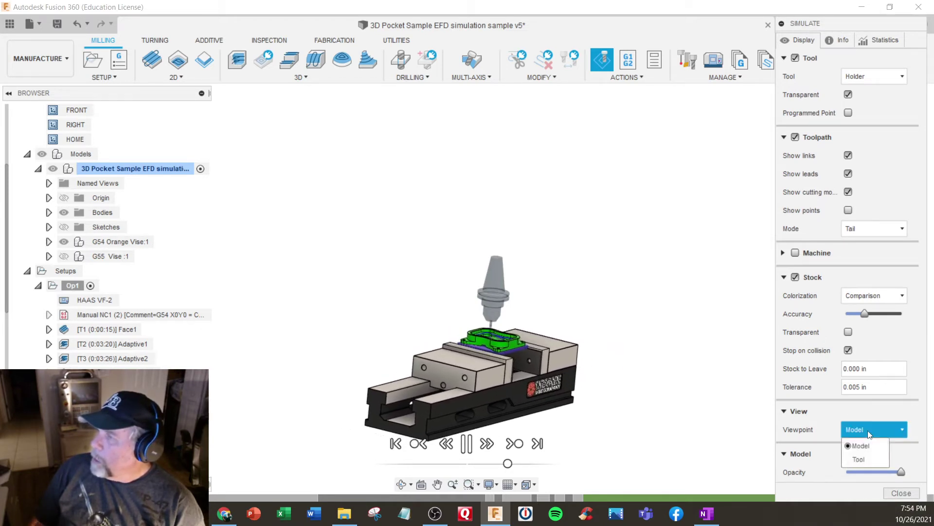
pyautogui.click(860, 459)
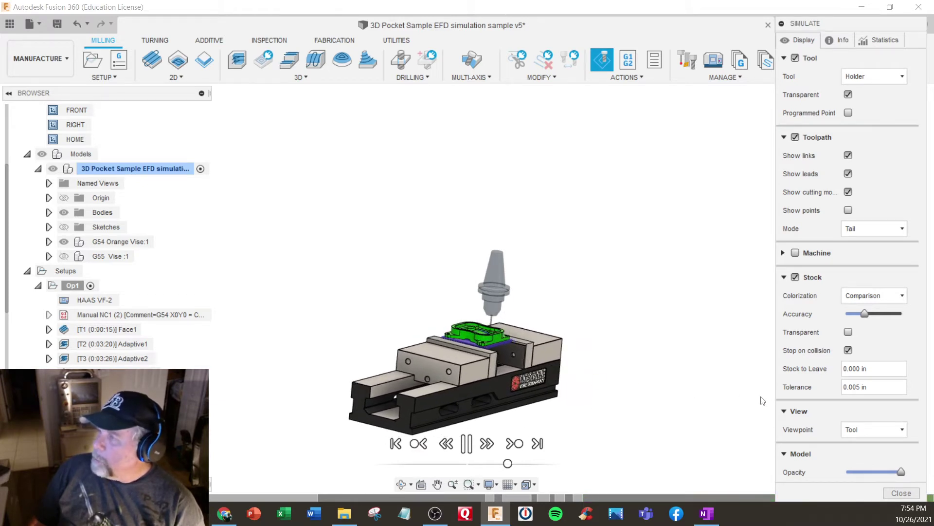
pyautogui.click(864, 430)
pyautogui.click(857, 445)
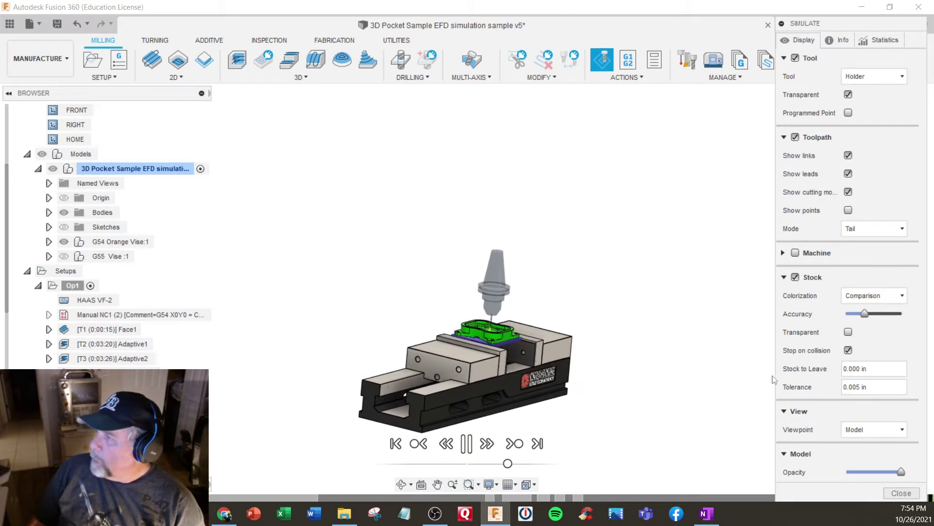
# - Pause the simulation, examine the part in the vise, and close the simulation
pyautogui.press('space')
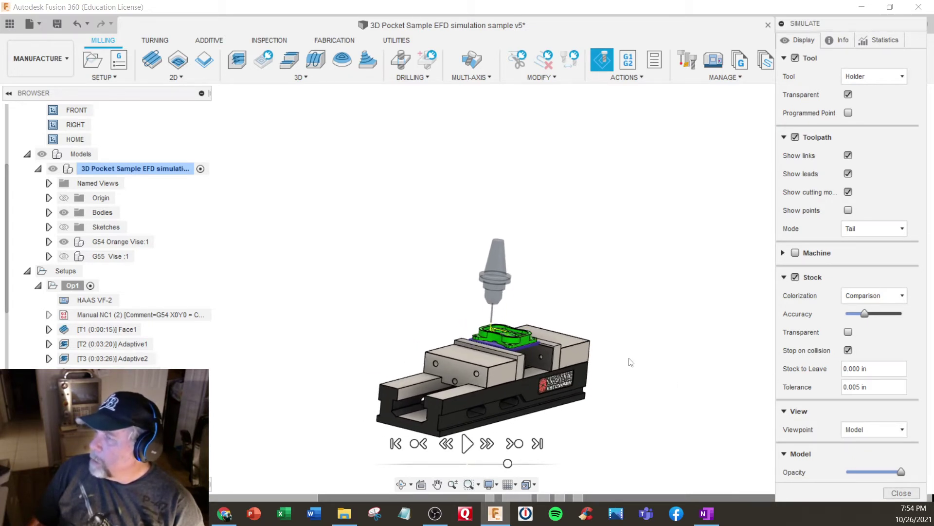
pyautogui.scroll(4, 705, 317)
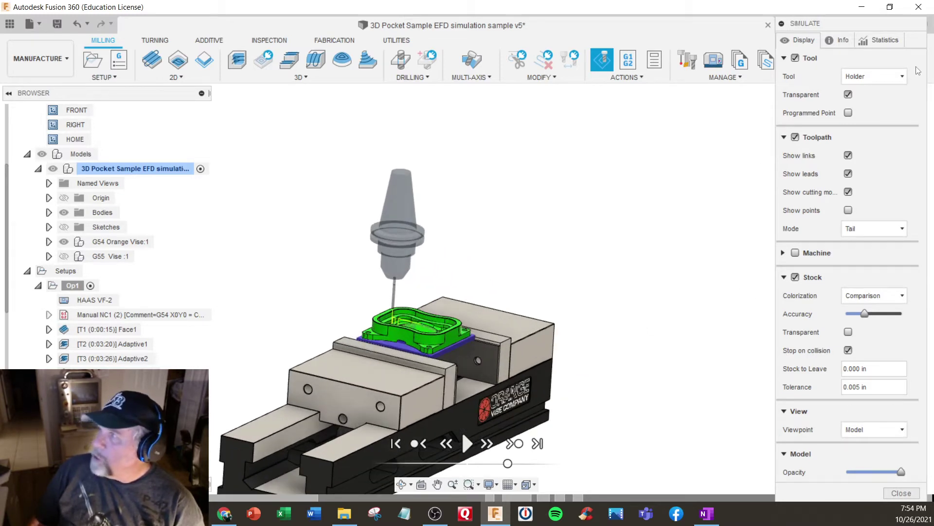
pyautogui.click(902, 492)
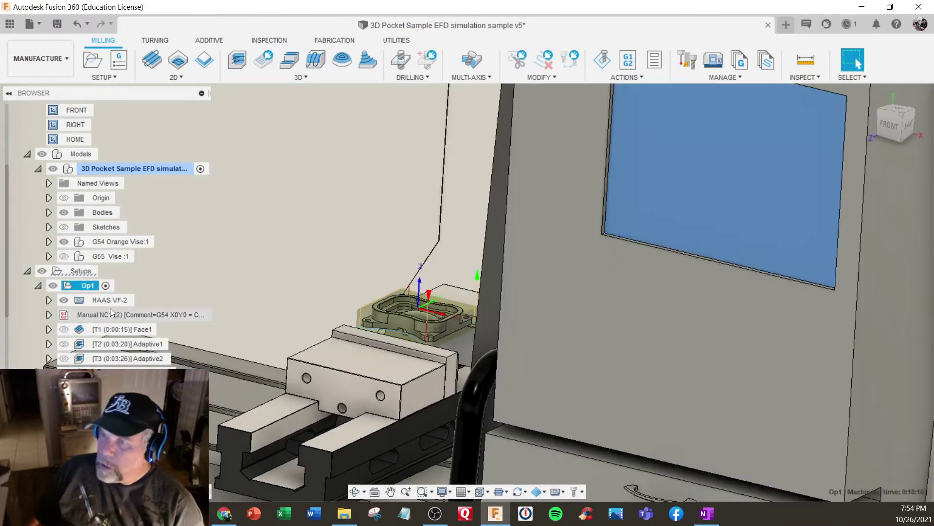
# - Edit the Op1 setup to clear the G54 Orange Vise fixture selection and turn off the Fixture option
pyautogui.click(92, 286)
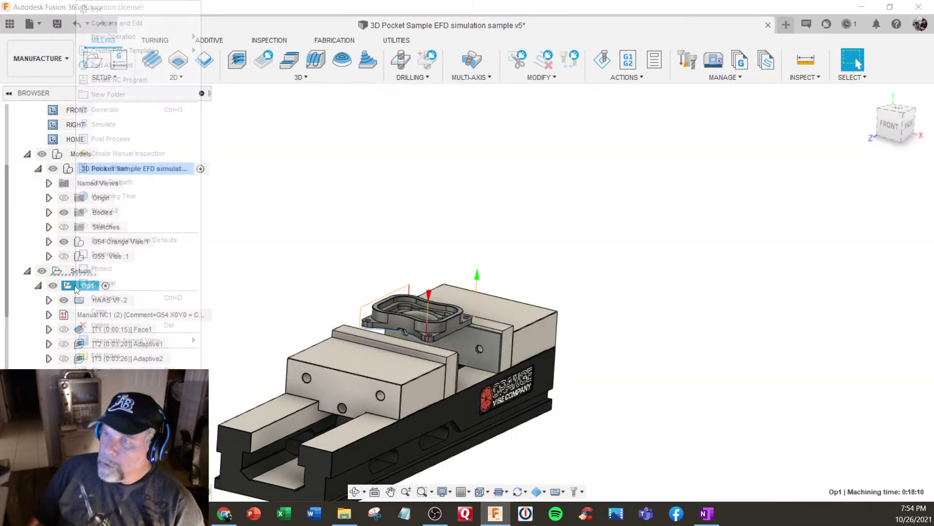
pyautogui.rightClick(75, 288)
pyautogui.click(106, 10)
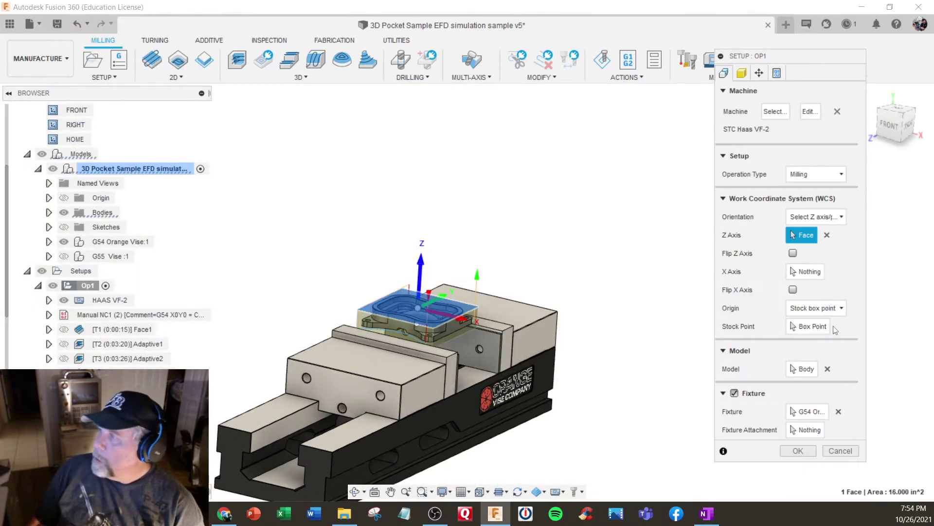
pyautogui.scroll(1, 707, 359)
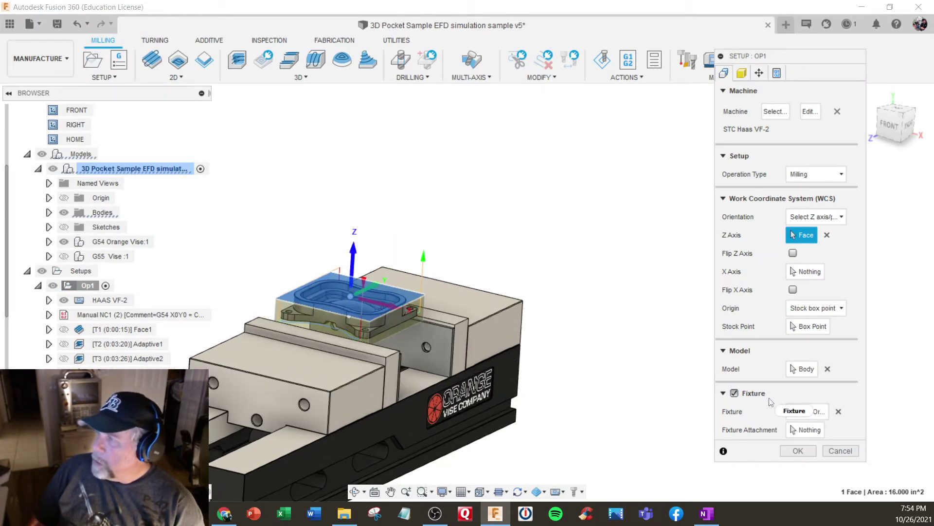
pyautogui.click(839, 413)
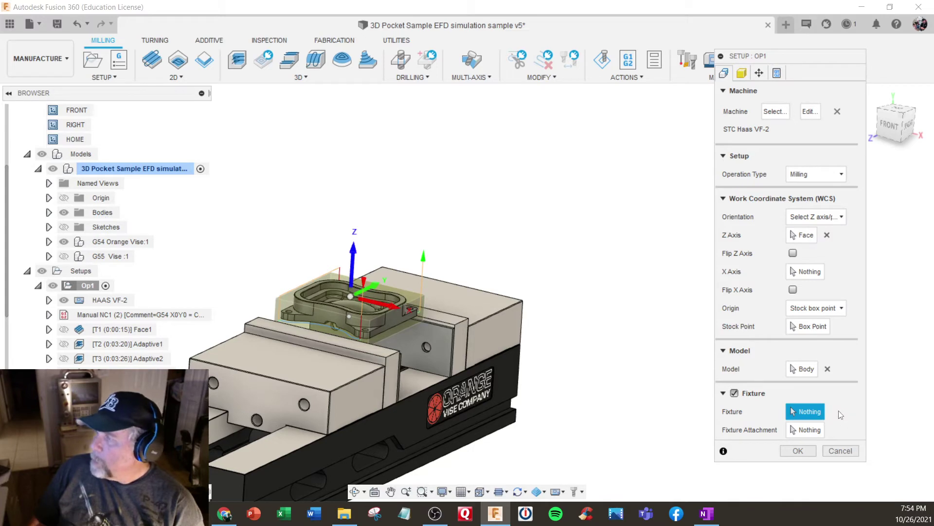
pyautogui.click(734, 393)
pyautogui.click(798, 414)
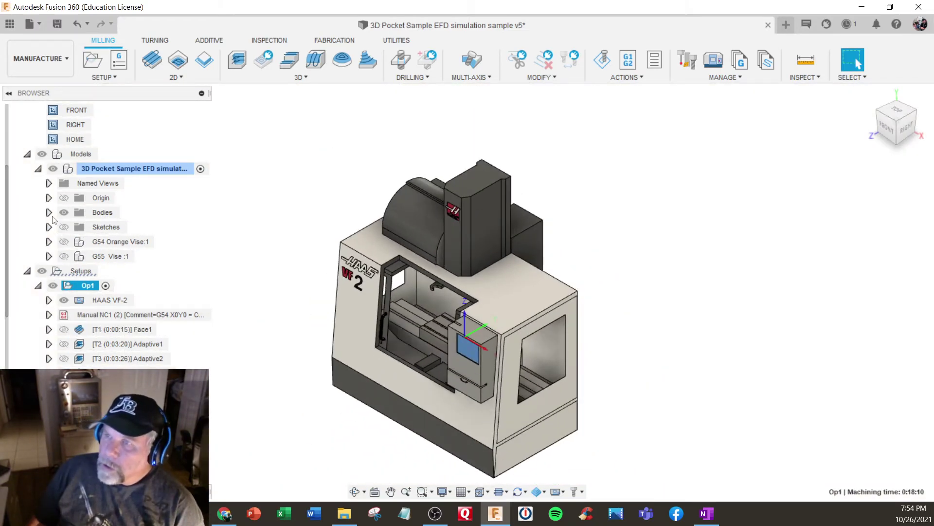
# - Hide the G54 Orange Vise and G55 Vise components, and expand the model's Bodies folder
pyautogui.click(64, 241)
pyautogui.click(63, 256)
pyautogui.scroll(3, 68, 219)
pyautogui.scroll(1, 70, 186)
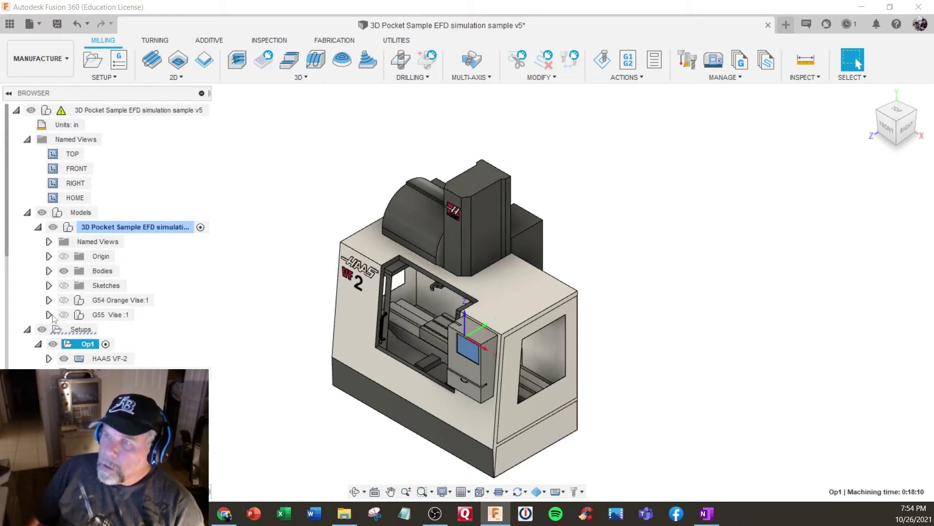
pyautogui.click(49, 271)
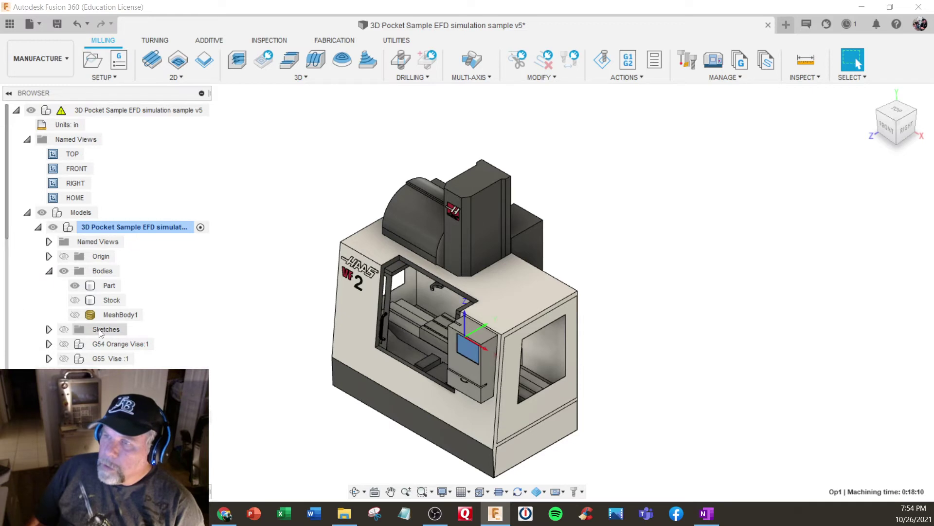
# - Collapse the model's Bodies folder and hide the HAAS VF-2 machine of the Op1 setup
pyautogui.click(49, 271)
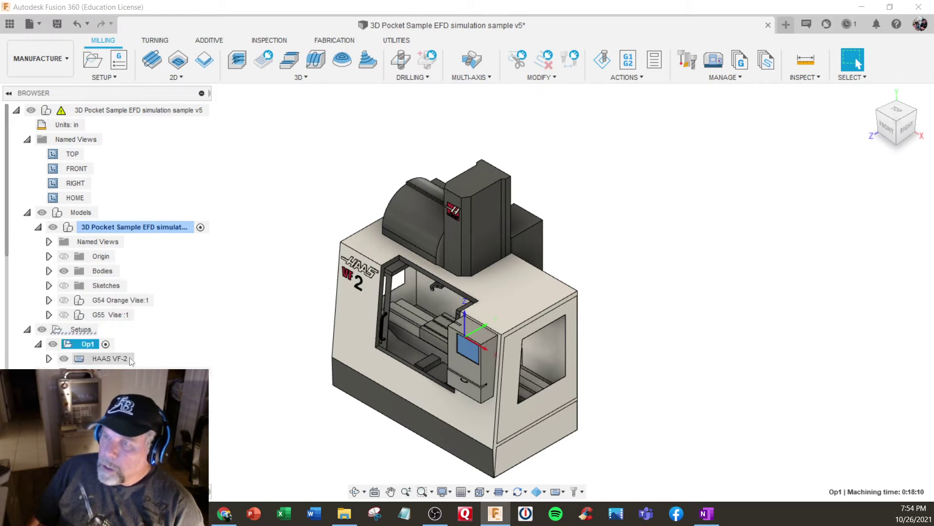
pyautogui.scroll(-2, 152, 362)
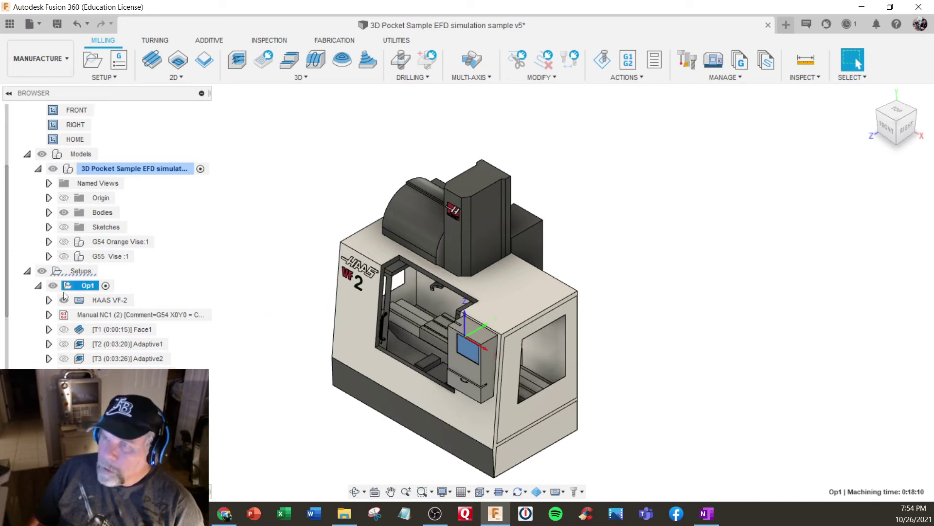
pyautogui.click(48, 299)
pyautogui.click(64, 301)
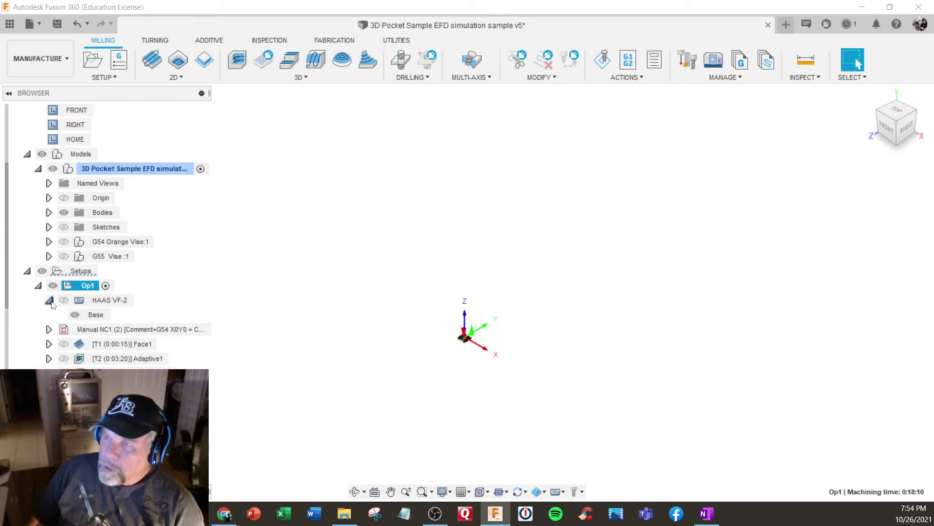
pyautogui.click(49, 300)
pyautogui.scroll(10, 470, 345)
pyautogui.scroll(5, 405, 296)
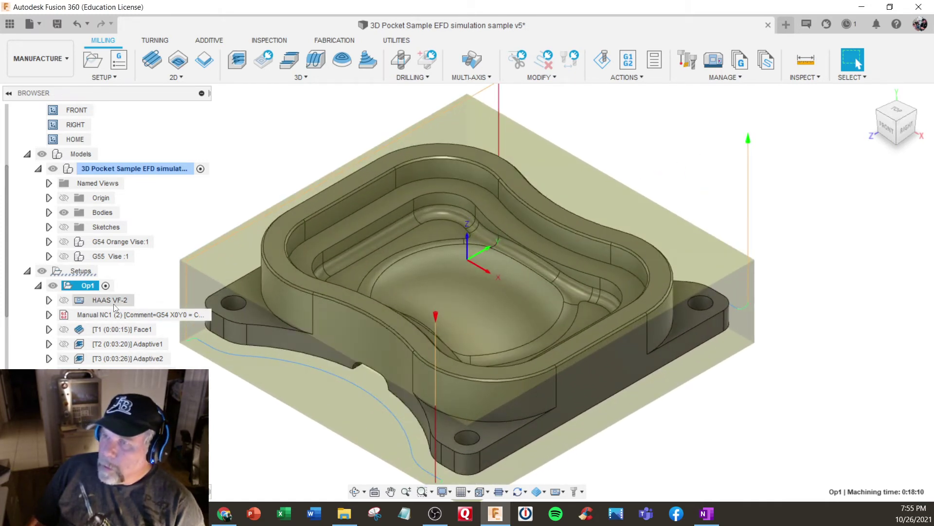
# - Open the Op1 setup for editing and view the document and cloud machines available in its machine selection
pyautogui.click(91, 301)
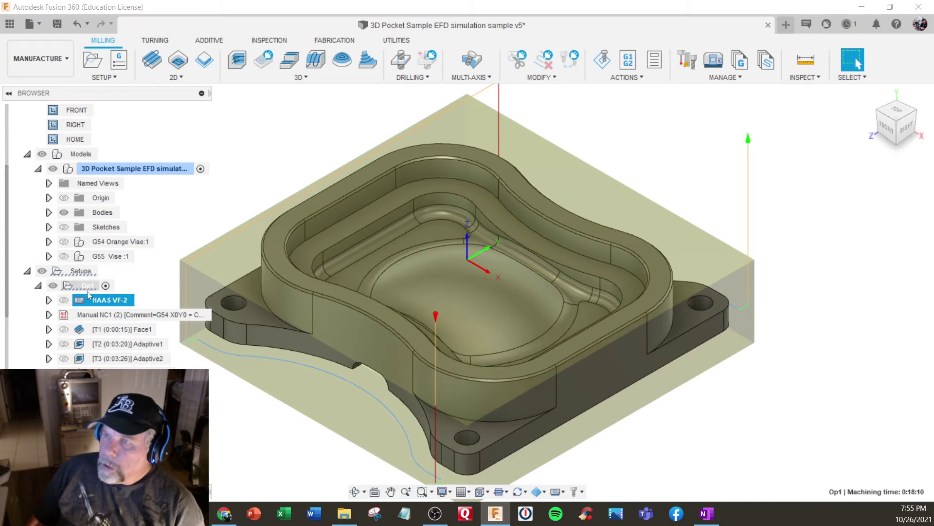
pyautogui.rightClick(86, 287)
pyautogui.click(116, 9)
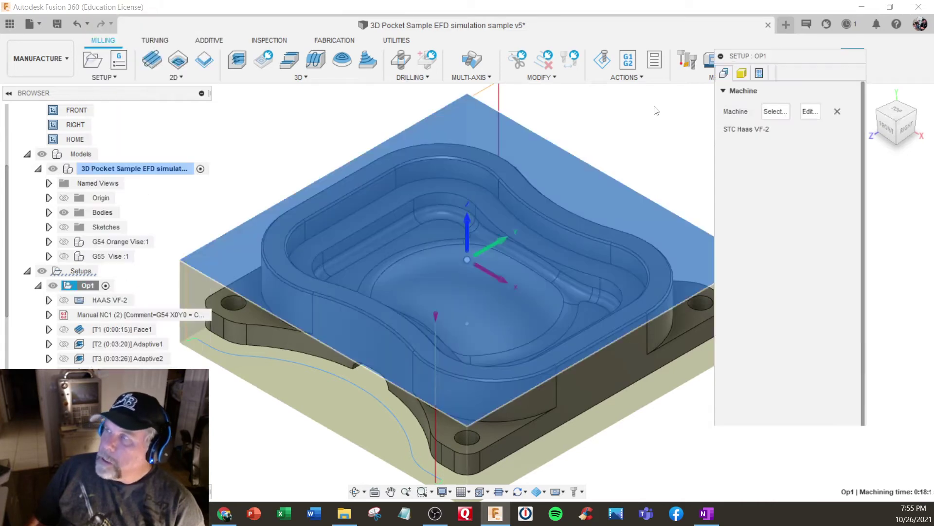
pyautogui.click(776, 112)
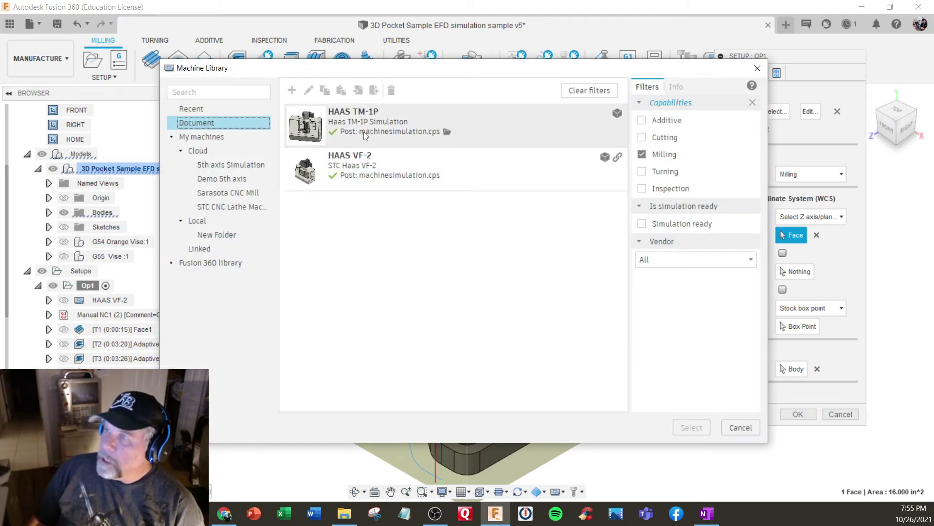
pyautogui.click(205, 151)
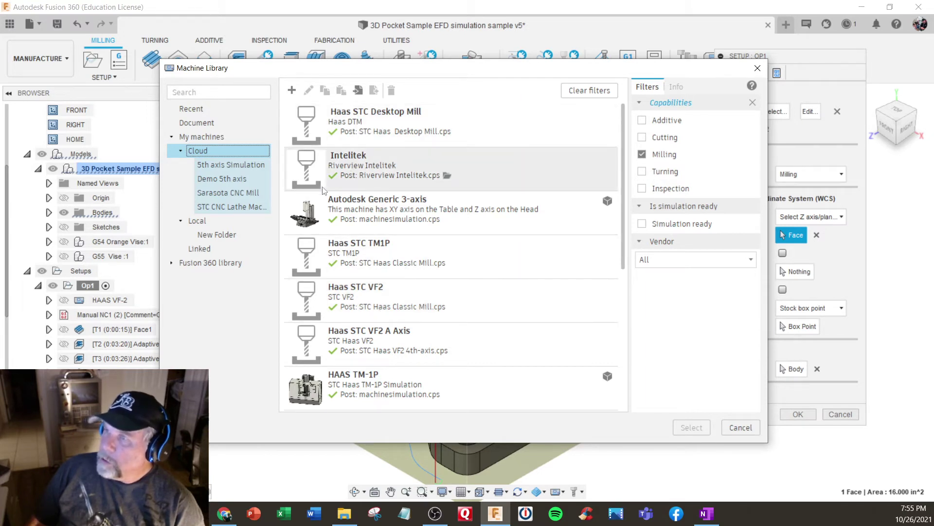
# - Browse the Sarasota CNC Mill, STC CNC Lathe and Demo 5th axis cloud folders, and compare the document and cloud machine lists
pyautogui.click(233, 193)
pyautogui.click(233, 208)
pyautogui.click(229, 192)
pyautogui.click(223, 178)
pyautogui.click(216, 150)
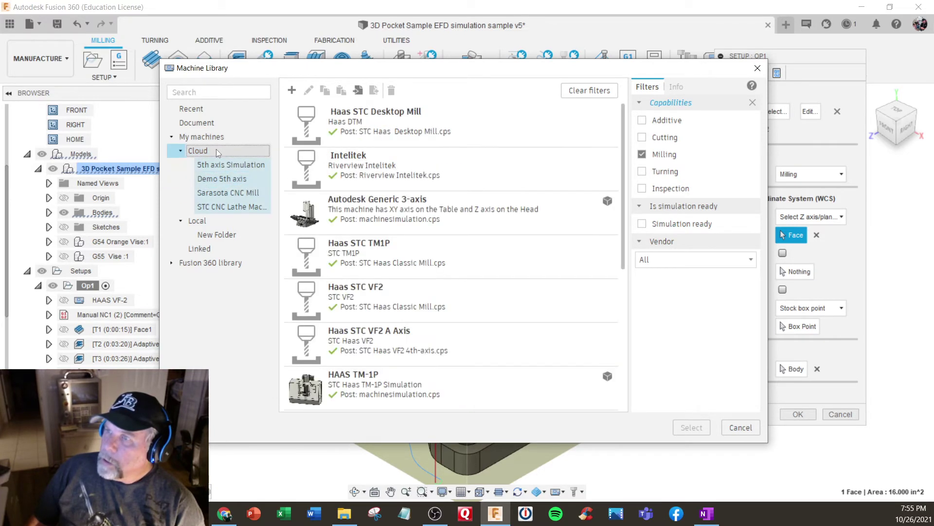
pyautogui.click(215, 139)
pyautogui.click(210, 124)
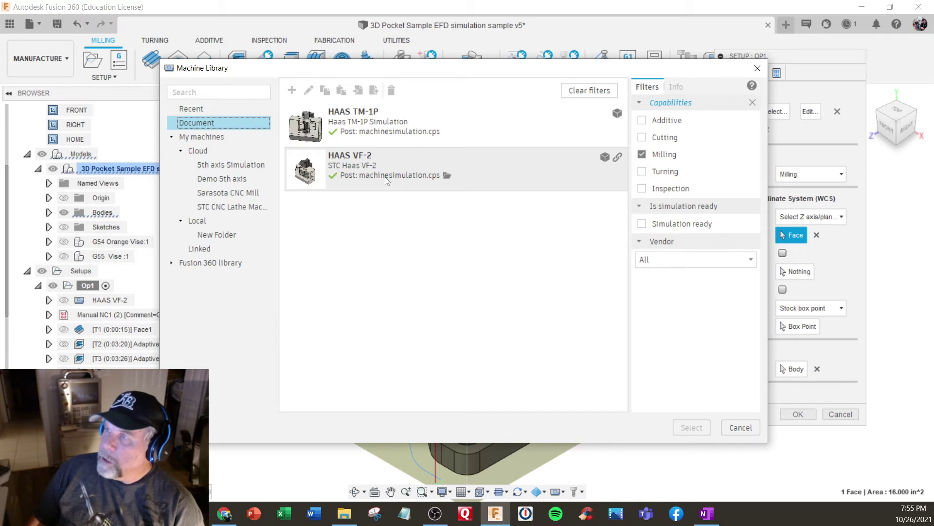
pyautogui.click(209, 152)
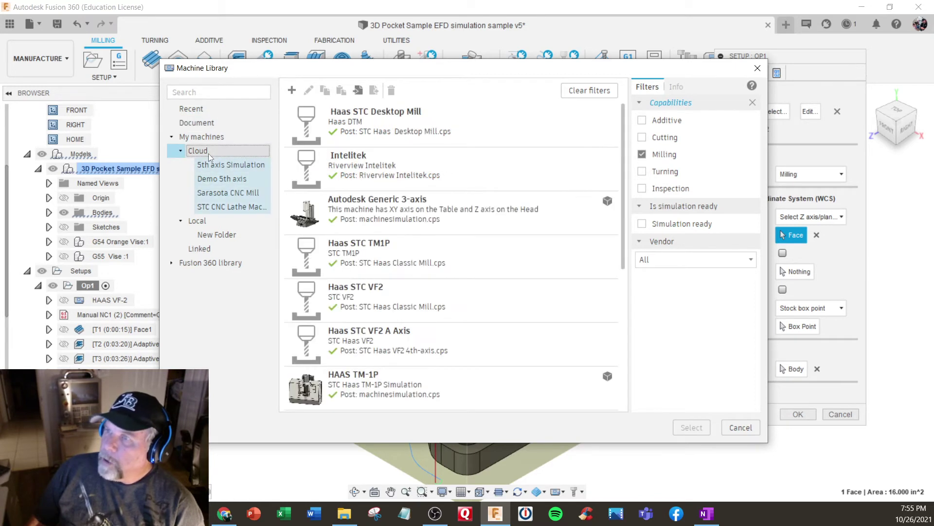
# - Open the configuration of the Haas STC VF2 cloud machine for editing
pyautogui.click(384, 295)
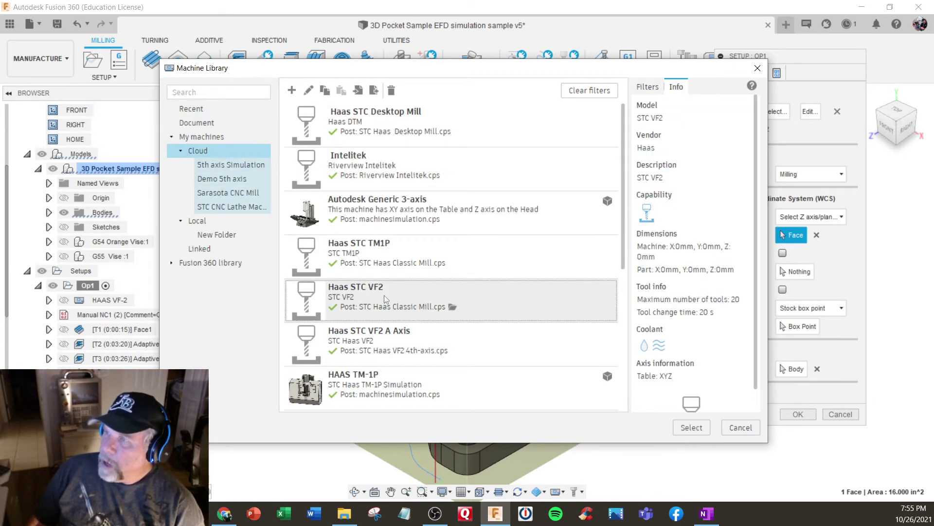
pyautogui.click(416, 295)
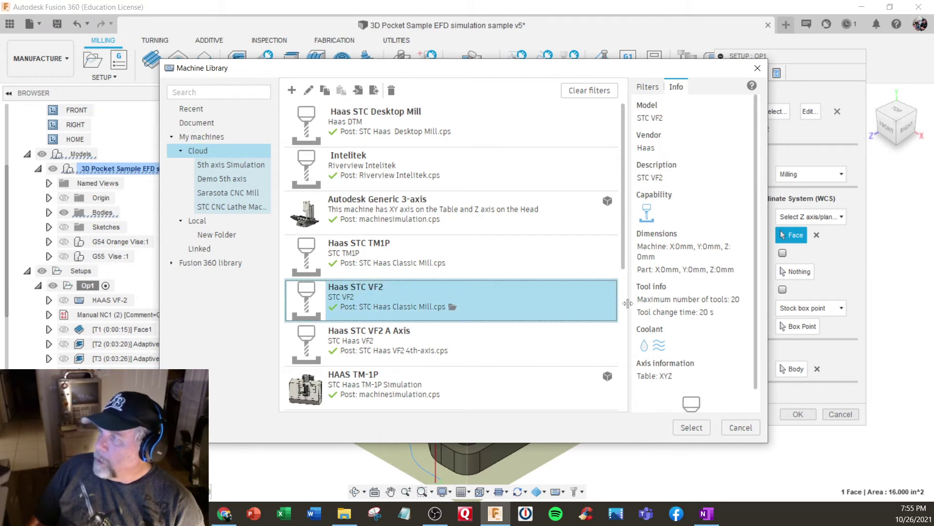
pyautogui.rightClick(488, 304)
pyautogui.click(509, 327)
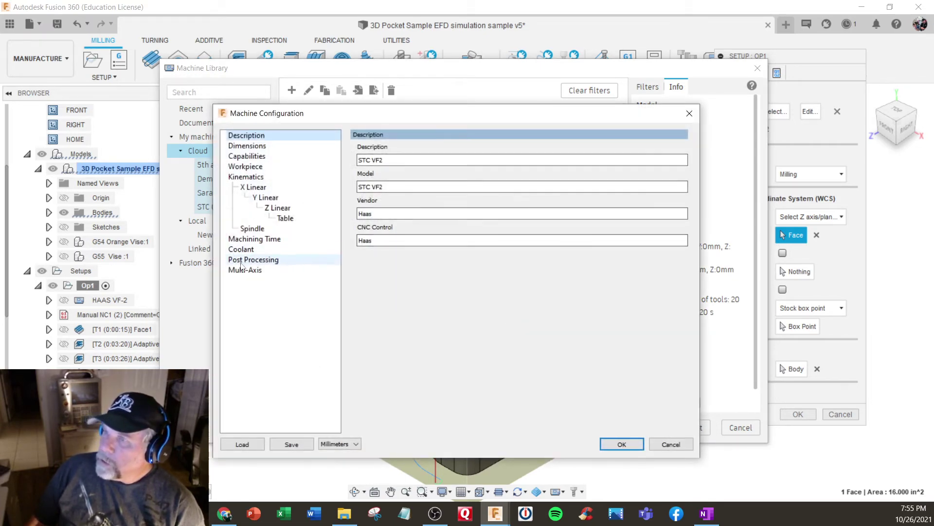
# - Review the machine's multi-axis, coolant, post-processing, machining time, spindle and workpiece settings, and cancel the configuration, library and Op1 edits
pyautogui.click(255, 271)
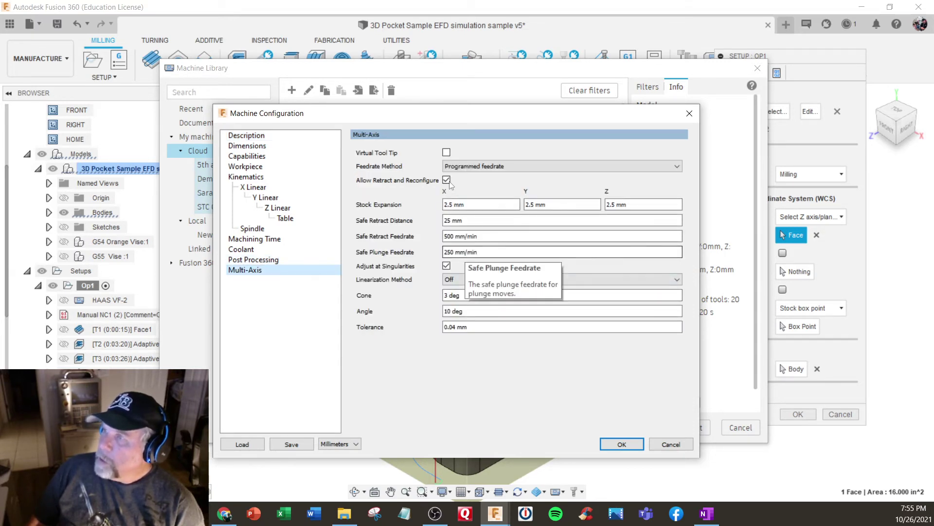
pyautogui.click(249, 250)
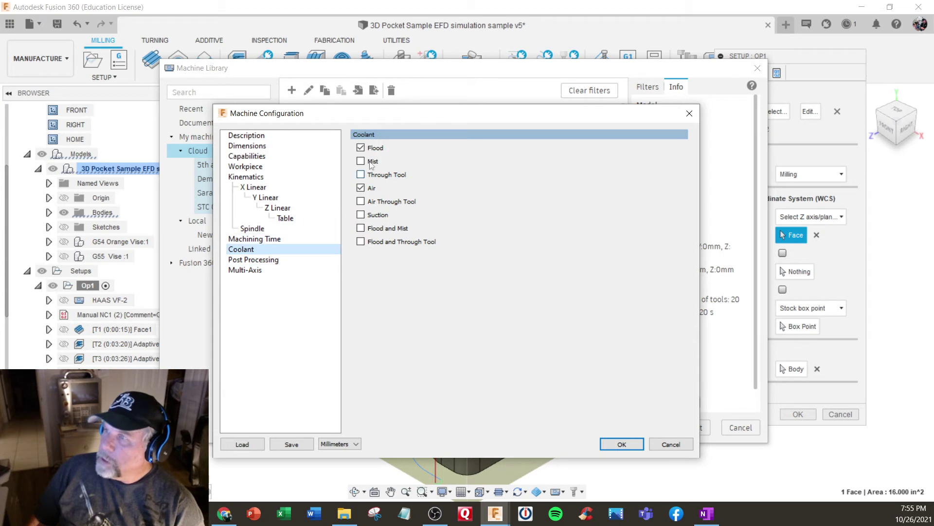
pyautogui.click(272, 260)
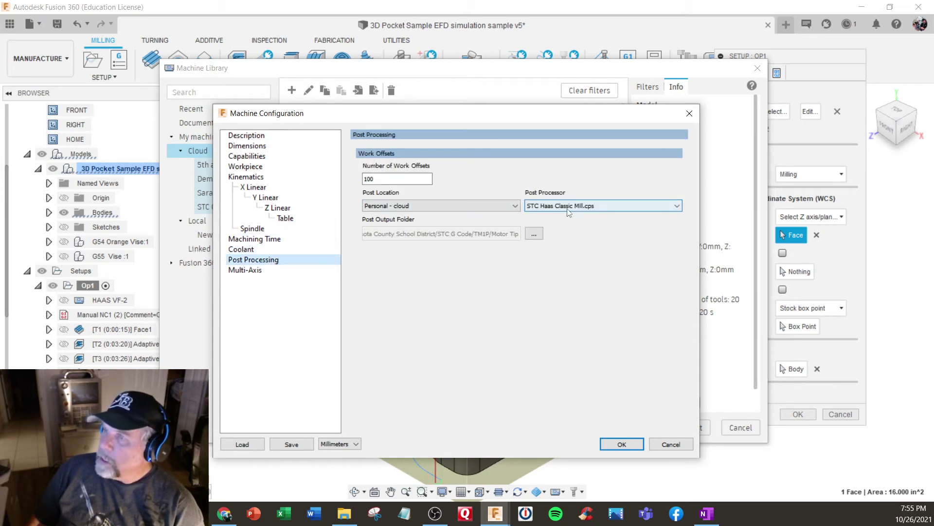
pyautogui.click(262, 240)
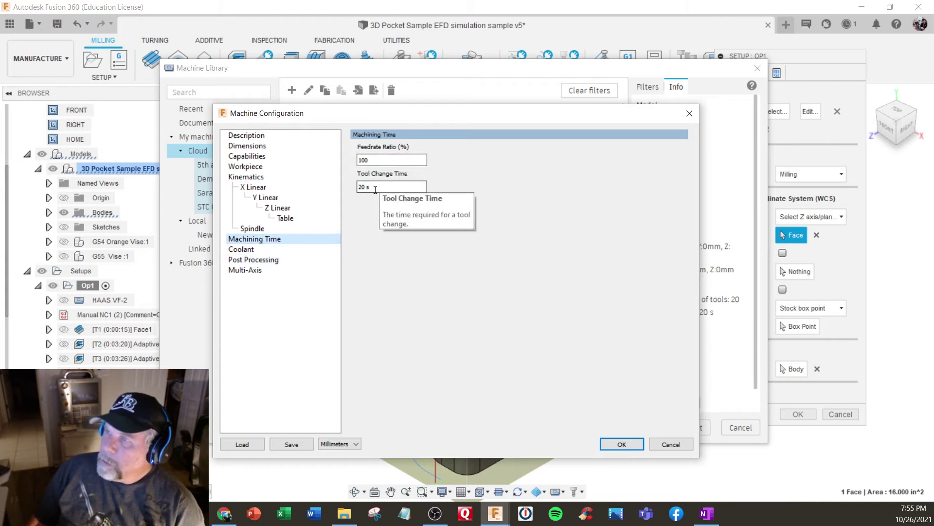
pyautogui.click(266, 231)
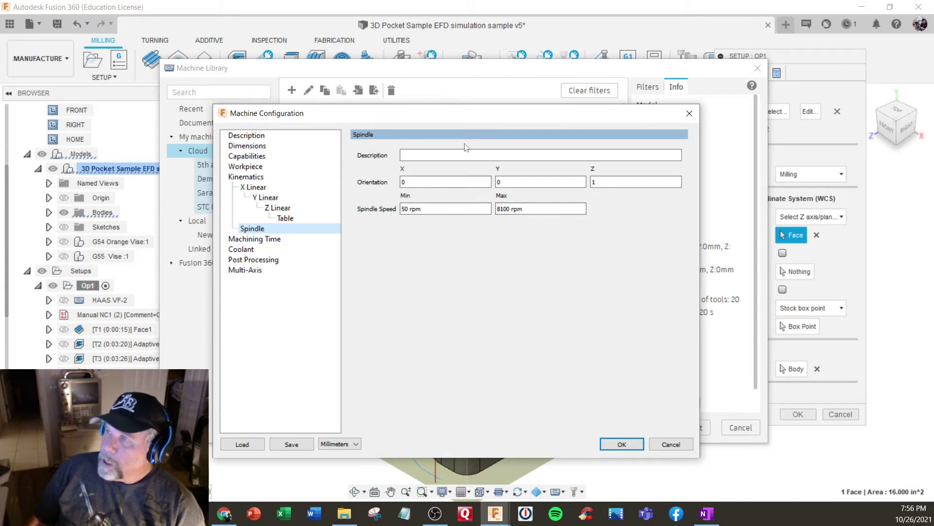
pyautogui.click(252, 166)
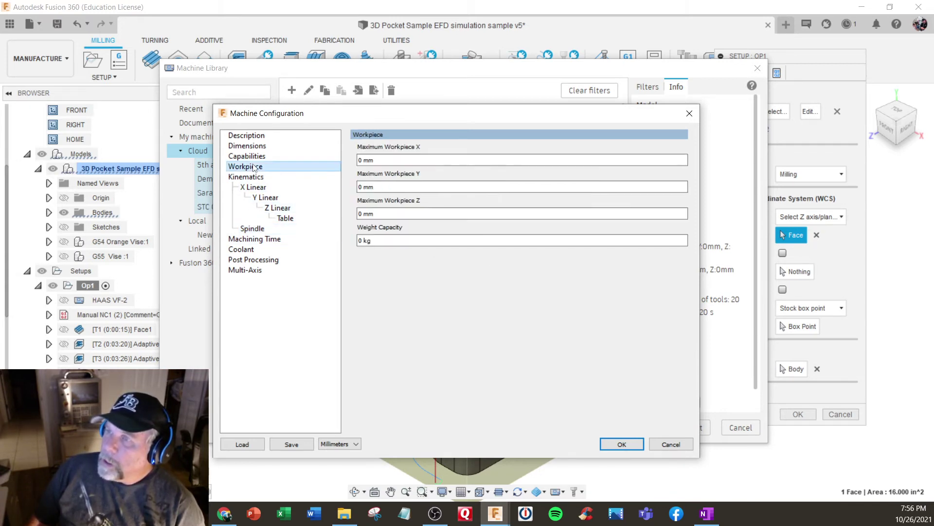
pyautogui.click(668, 444)
pyautogui.click(736, 428)
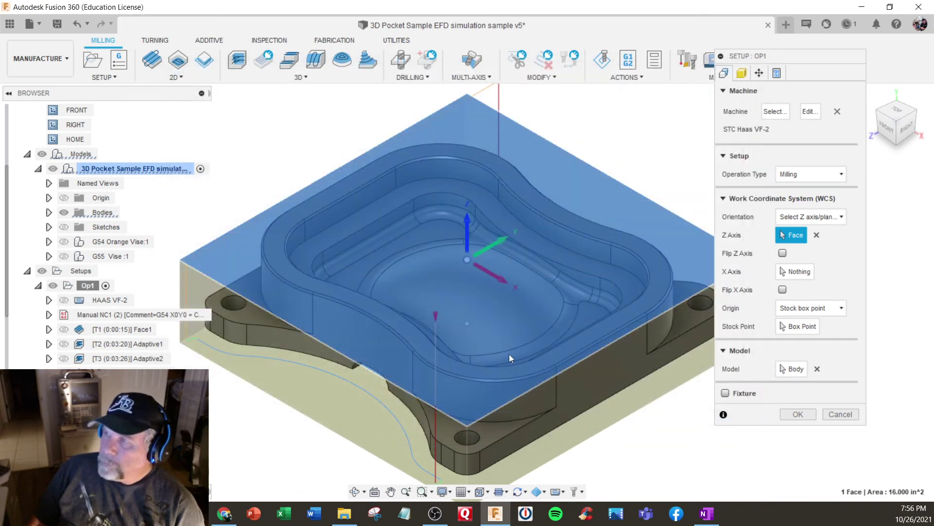
pyautogui.scroll(-3, 497, 311)
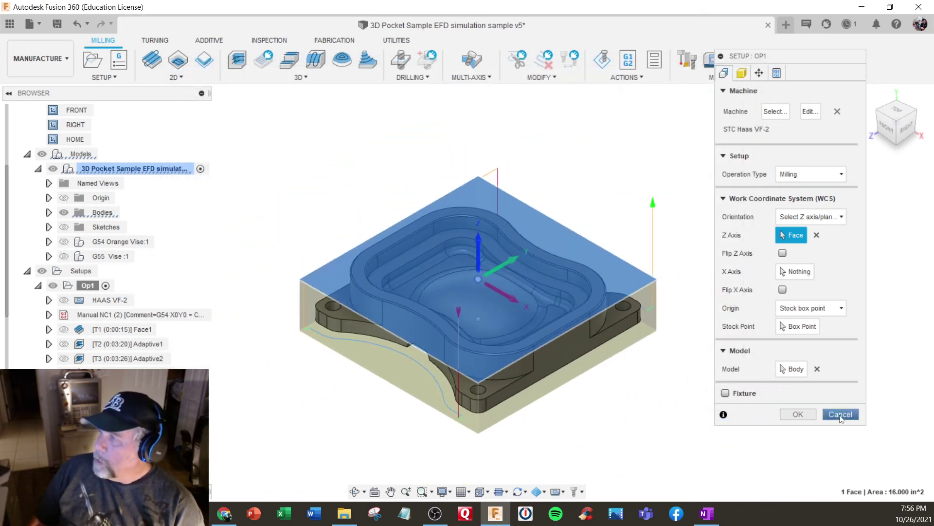
pyautogui.click(840, 414)
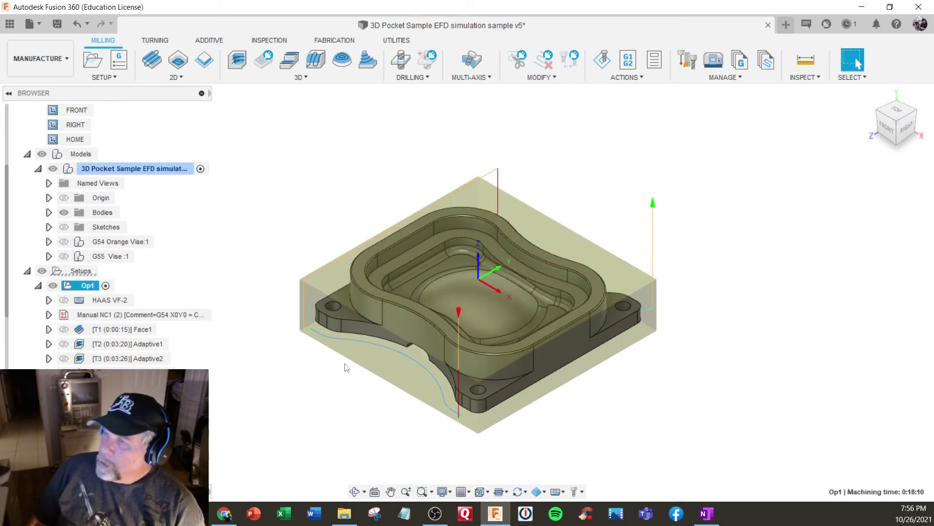
# - Activate the Op2 setup to view the part in the G55 vise, and reactivate the Op1 setup
pyautogui.moveTo(344, 368)
pyautogui.keyDown('shift'); pyautogui.mouseDown(button='middle')
pyautogui.moveTo(347, 343)
pyautogui.moveTo(348, 367)
pyautogui.mouseUp(button='middle'); pyautogui.keyUp('shift')
pyautogui.scroll(-1, 180, 348)
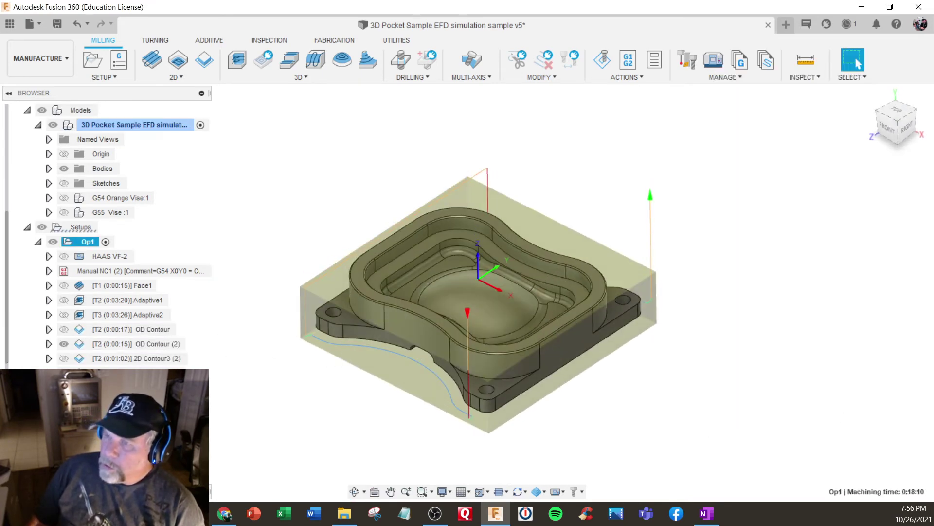
pyautogui.scroll(-6, 108, 233)
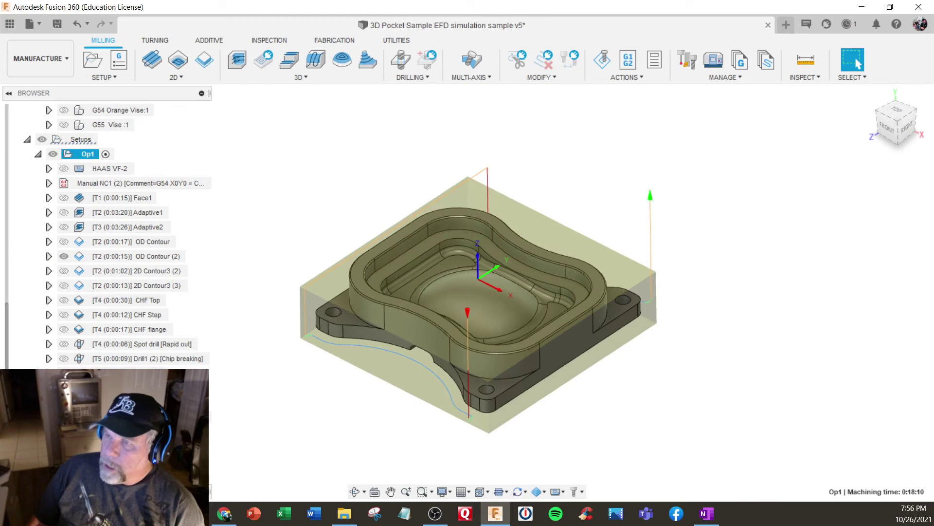
pyautogui.doubleClick(83, 387)
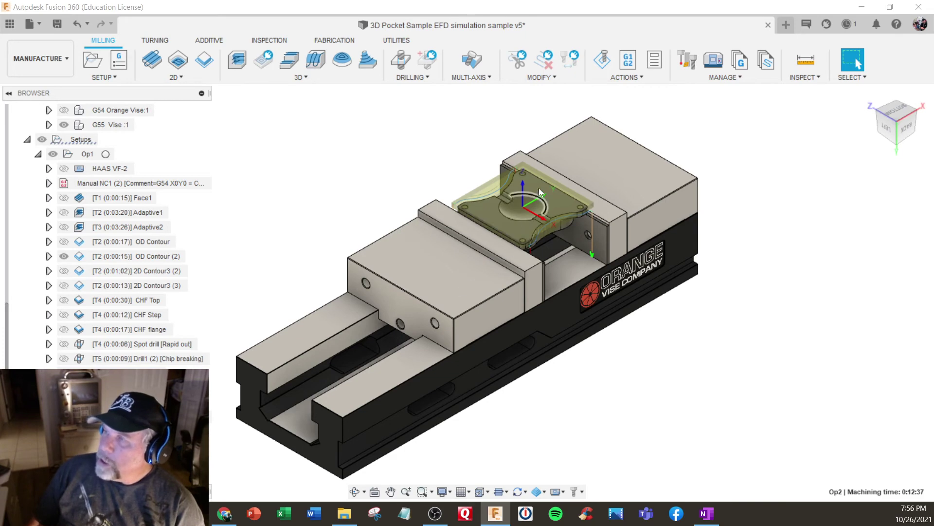
pyautogui.scroll(5, 483, 235)
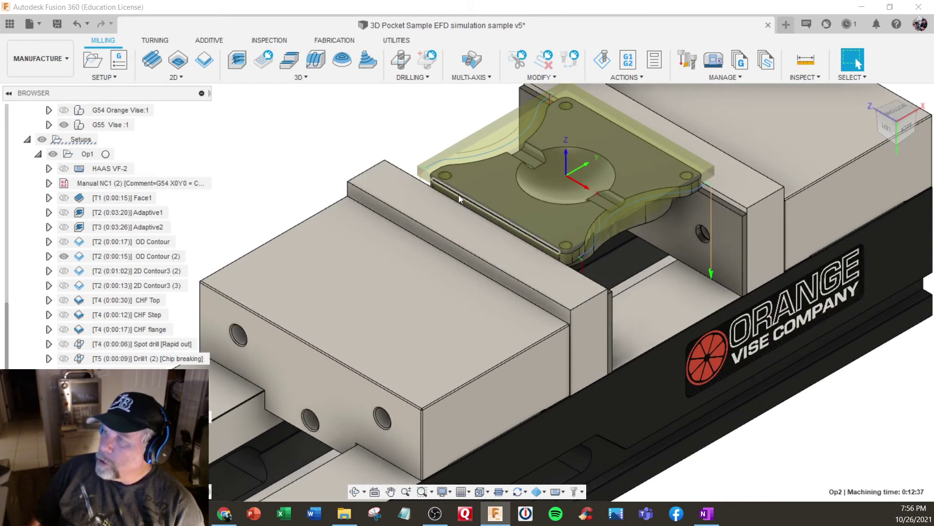
pyautogui.click(108, 155)
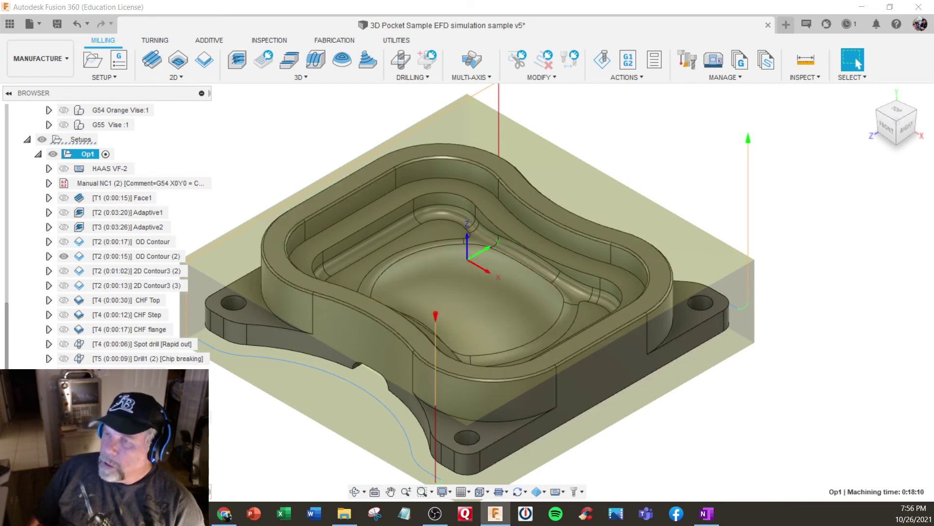
# - Activate the Op2 setup and examine the flipped part between the vise jaws, selecting the part's corner face and the vise faces
pyautogui.doubleClick(87, 387)
pyautogui.scroll(5, 506, 239)
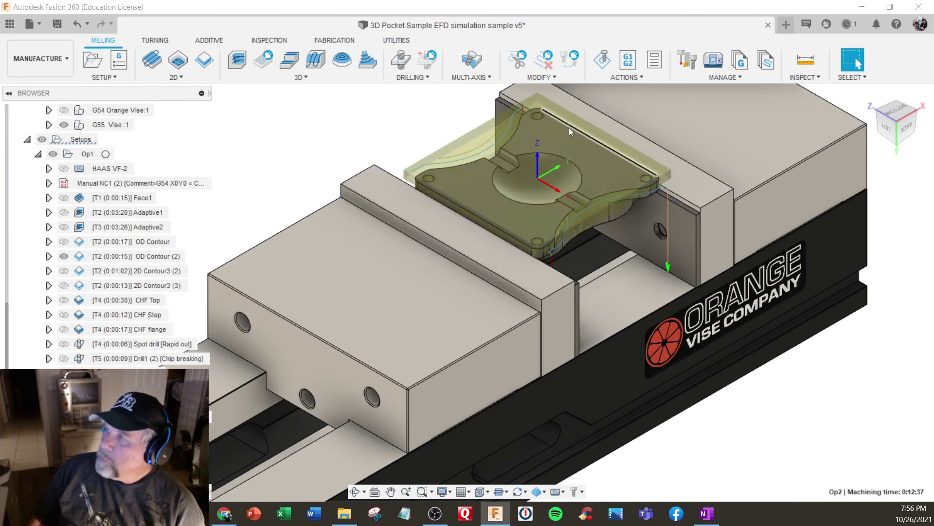
pyautogui.keyDown('shift'); pyautogui.moveTo(498, 215); pyautogui.dragTo(631, 215, button='middle'); pyautogui.keyUp('shift')
pyautogui.scroll(3, 665, 210)
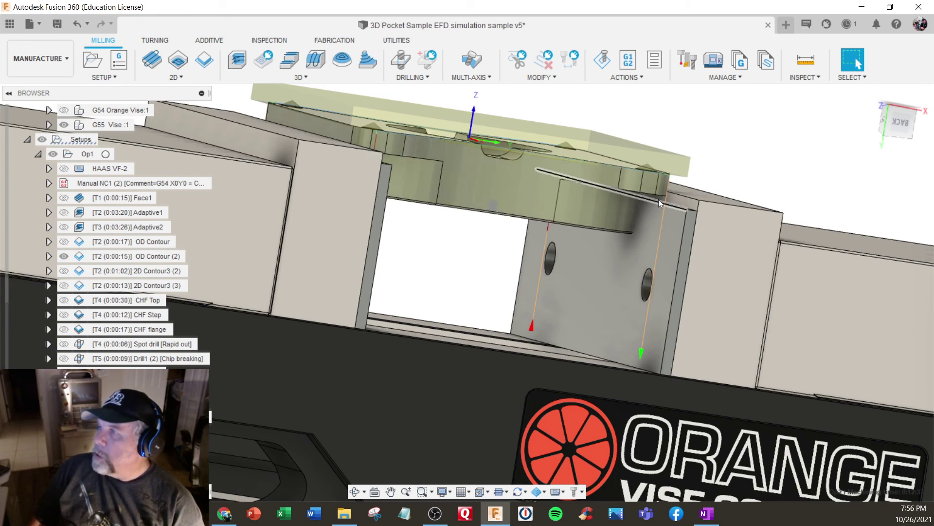
pyautogui.keyDown('shift'); pyautogui.moveTo(658, 200); pyautogui.dragTo(644, 192, button='middle'); pyautogui.keyUp('shift')
pyautogui.click(650, 191)
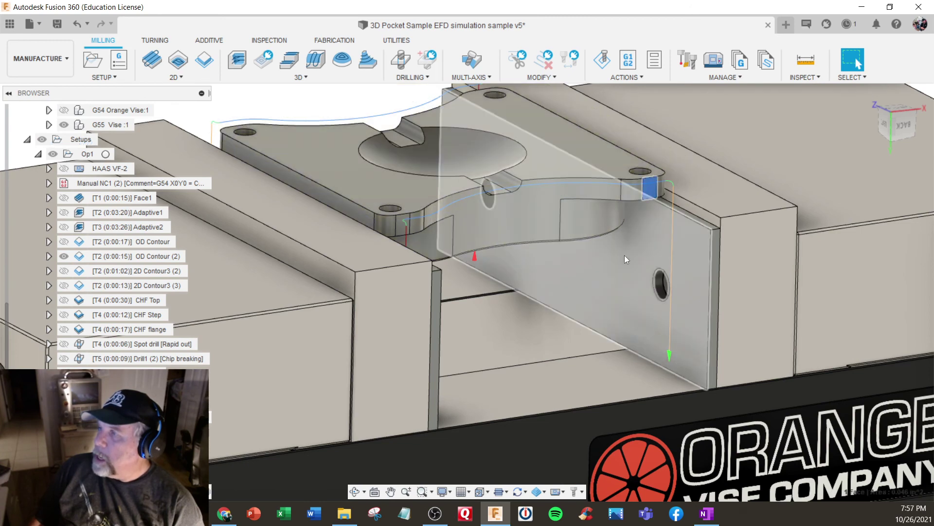
pyautogui.click(608, 244)
pyautogui.keyDown('shift'); pyautogui.moveTo(598, 246); pyautogui.dragTo(585, 268, button='middle'); pyautogui.keyUp('shift')
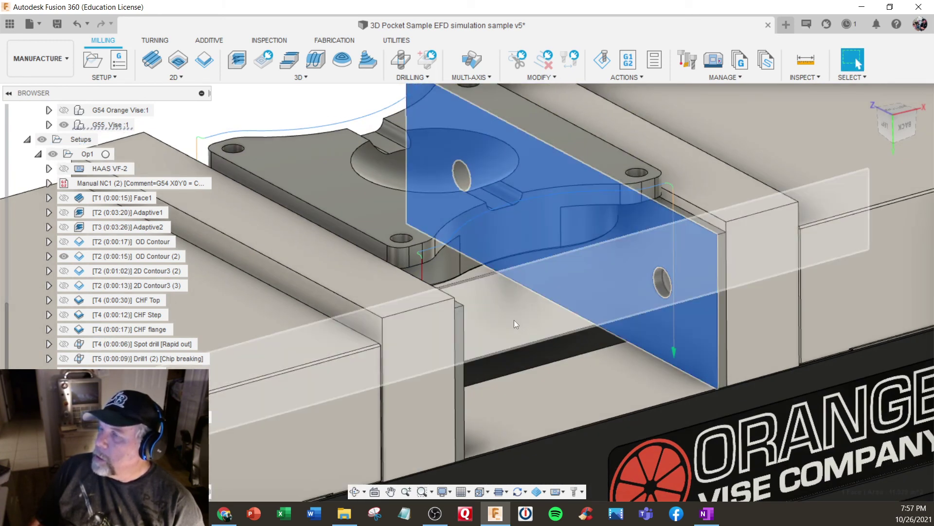
pyautogui.click(514, 320)
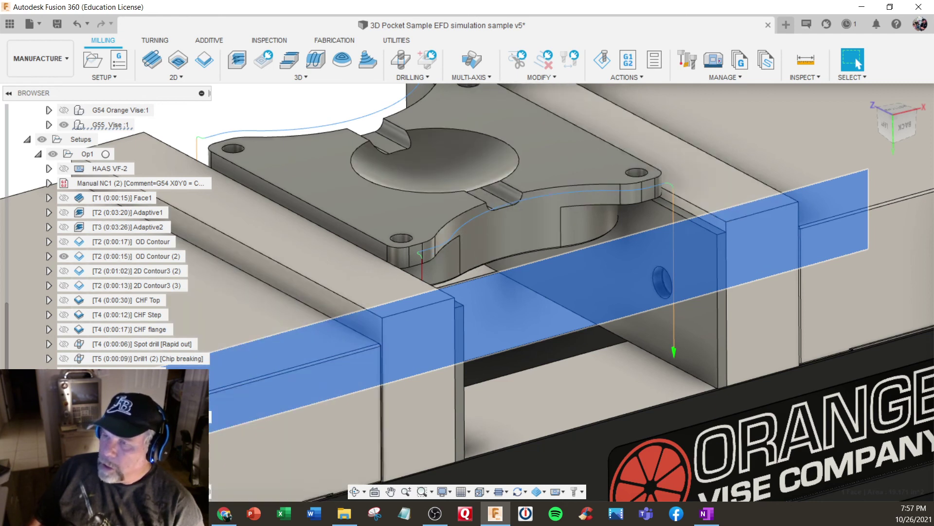
# - Examine the scallop and CHF Top (2) toolpaths of the Op2 setup, and reactivate the Op1 setup
pyautogui.scroll(-1, 107, 236)
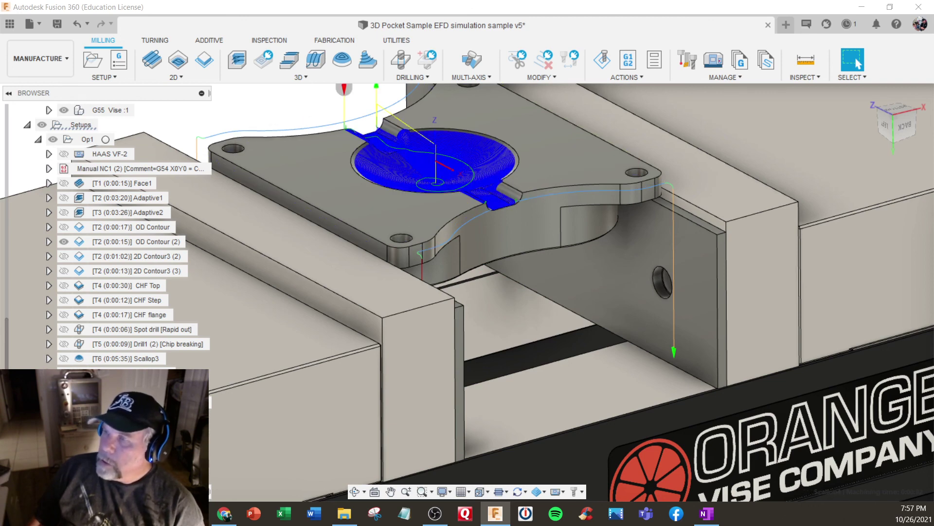
pyautogui.scroll(6, 480, 197)
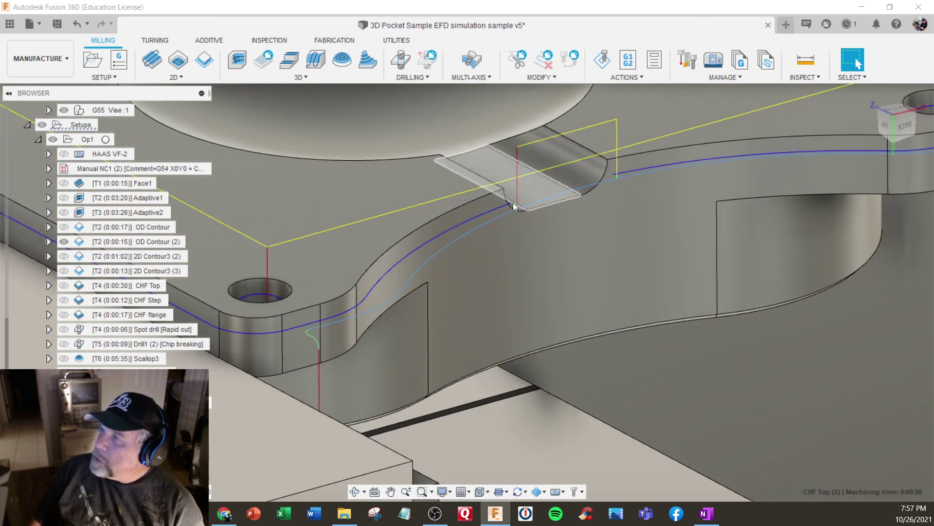
pyautogui.scroll(-10, 498, 232)
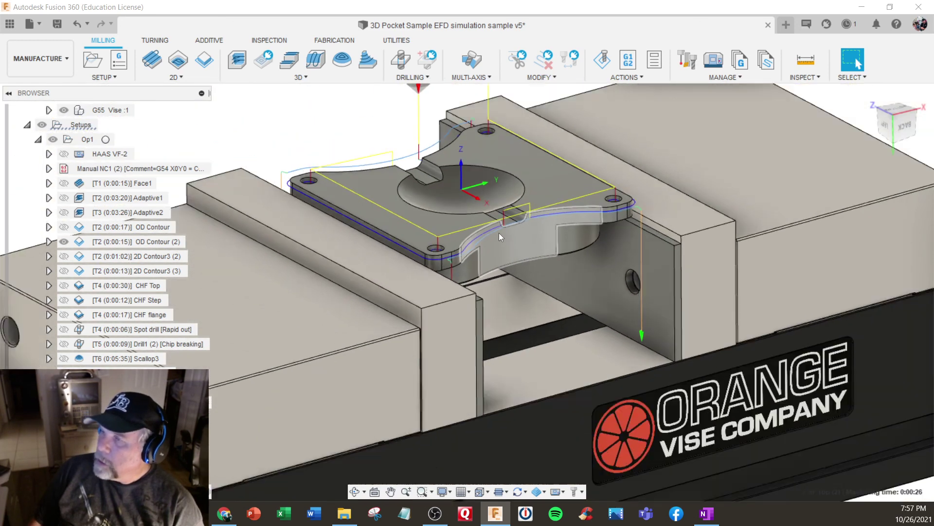
pyautogui.scroll(-5, 498, 233)
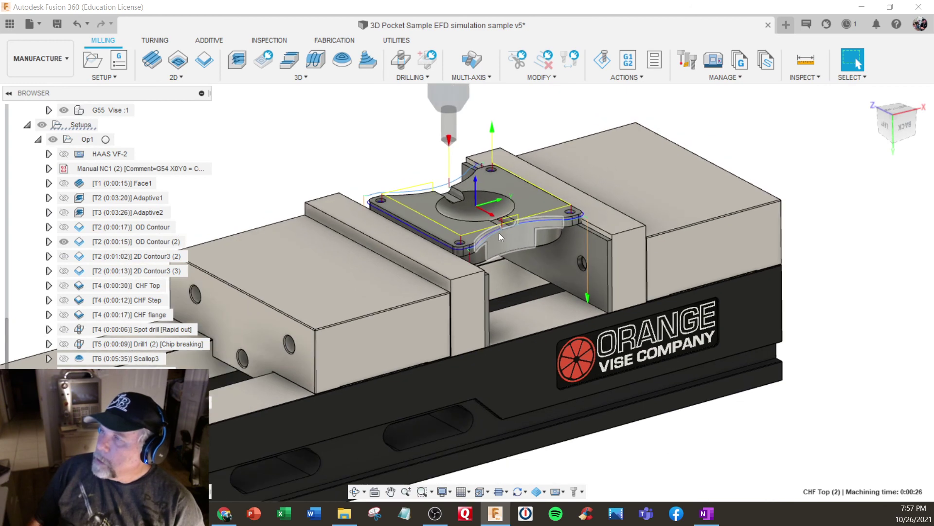
pyautogui.click(106, 139)
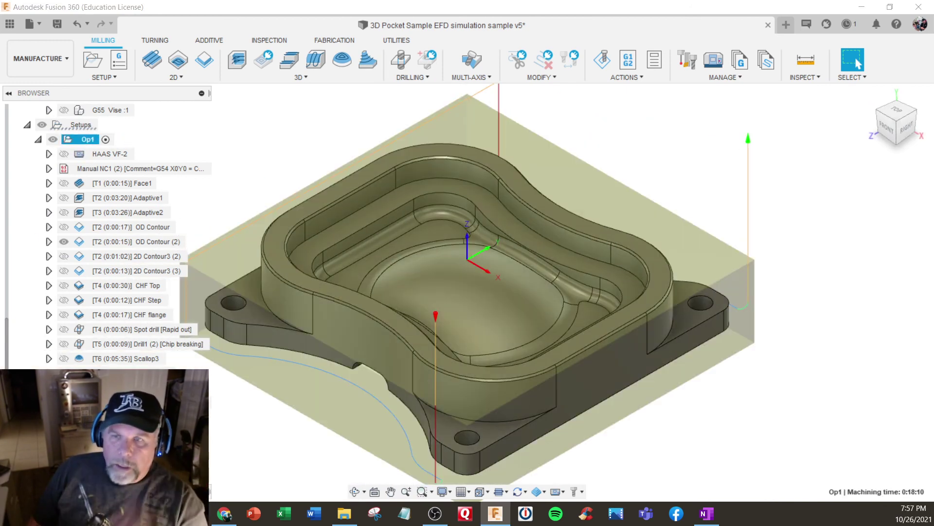